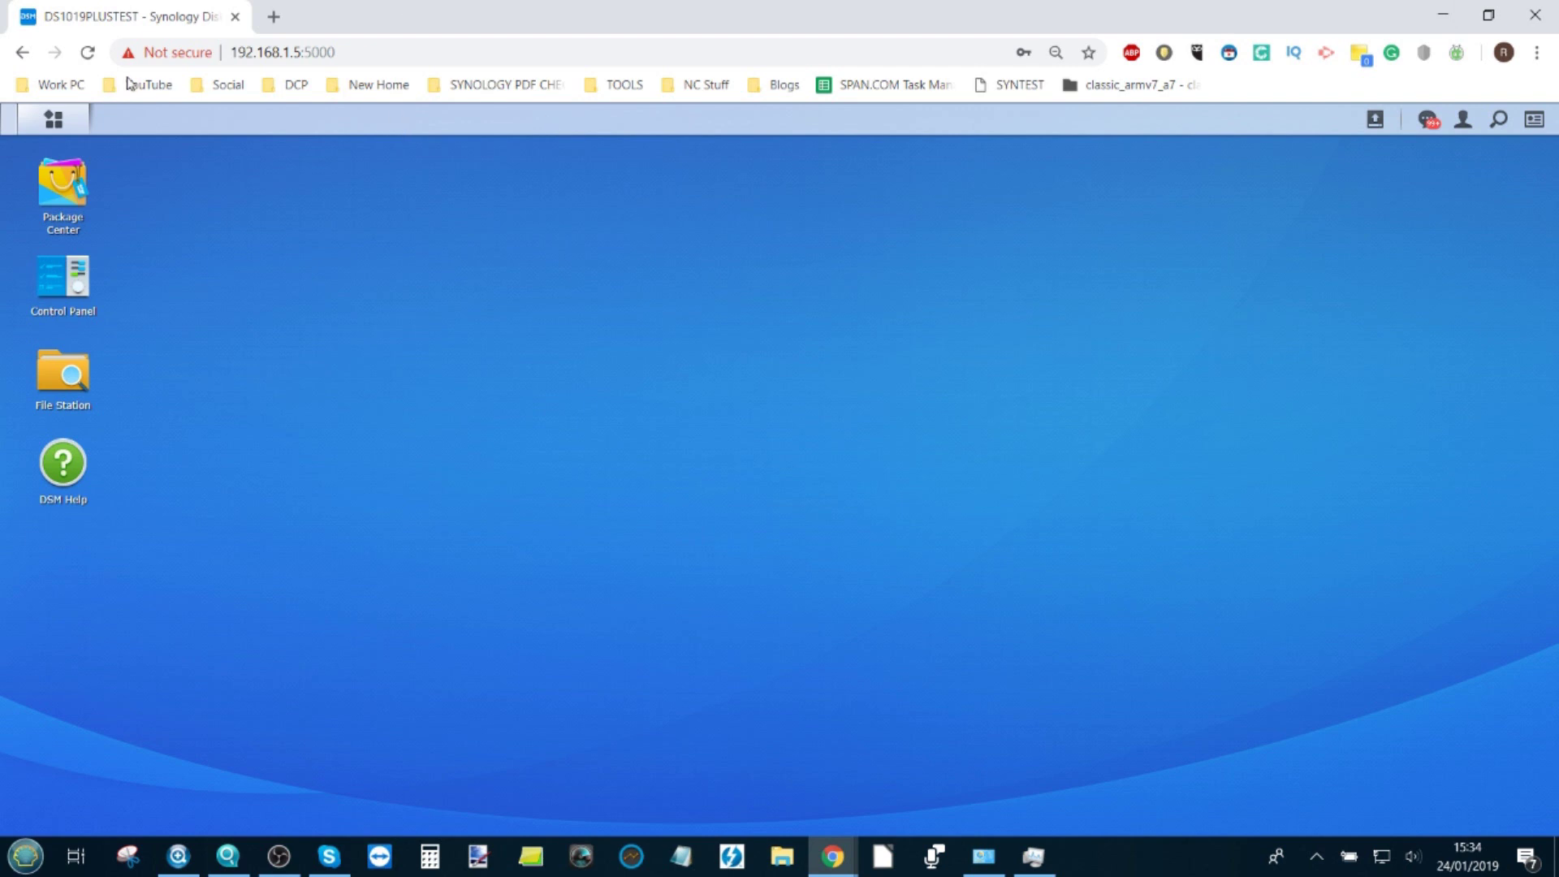
# Search all packages in Package Center for "plex" to check for Plex Media Server, and close Package Center.
pyautogui.click(72, 202)
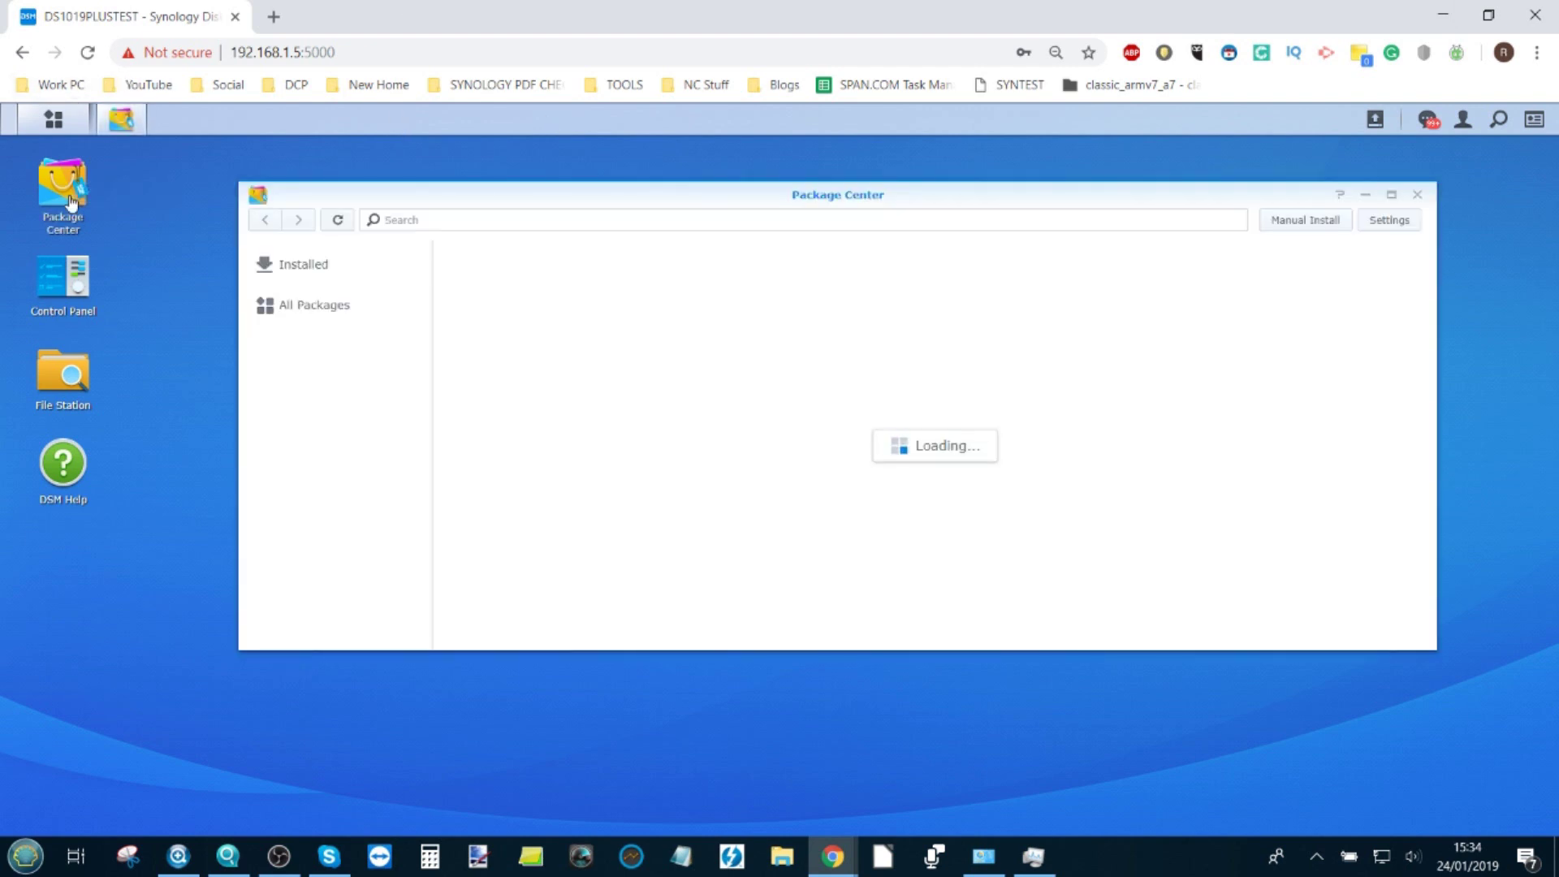
pyautogui.click(291, 298)
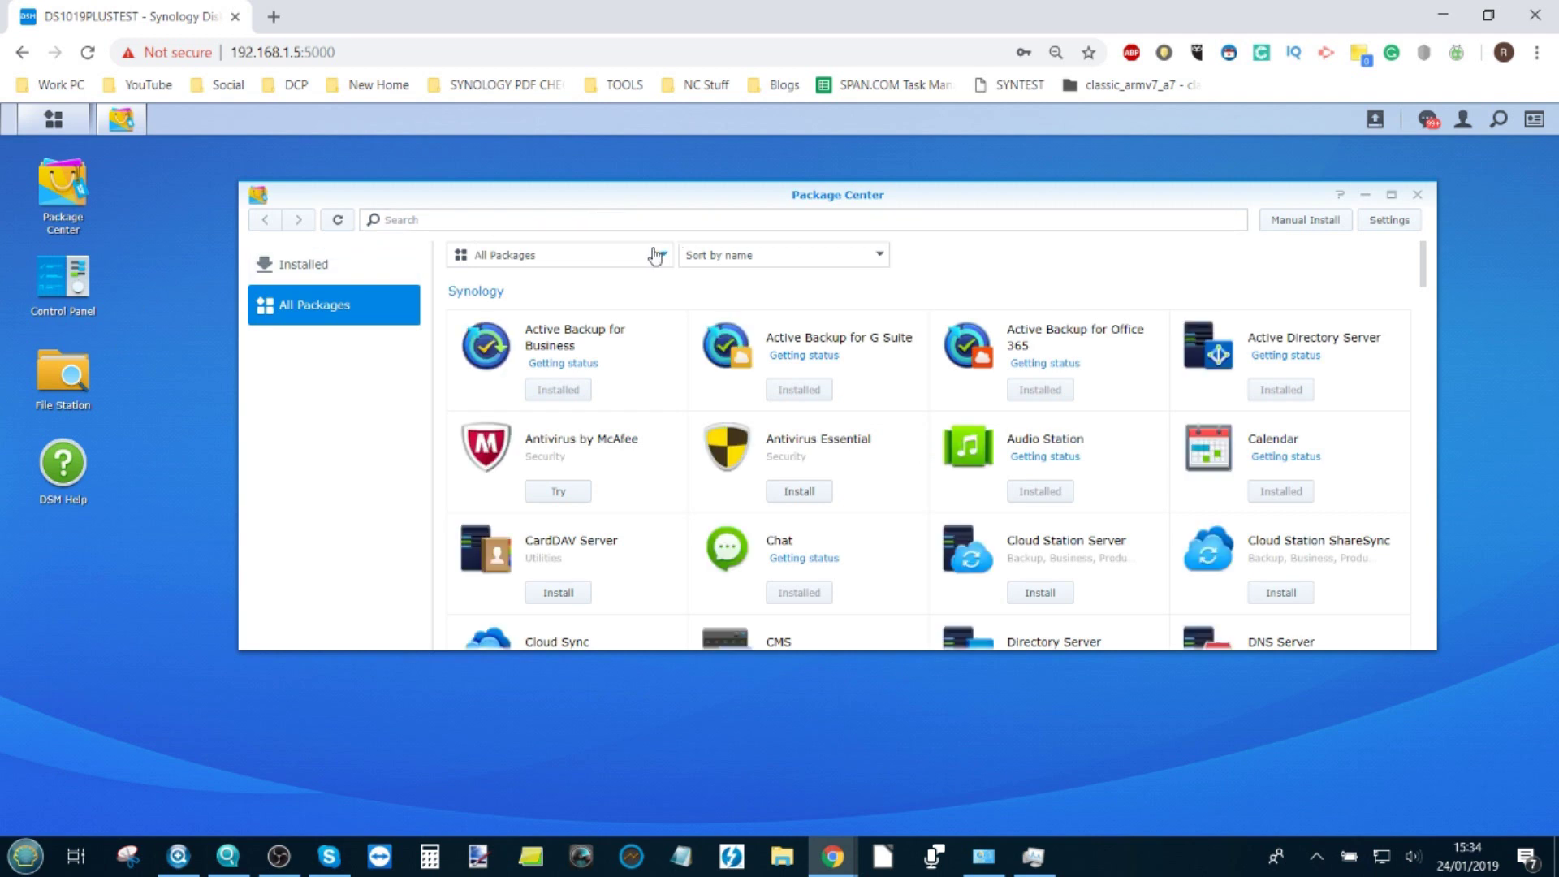
pyautogui.click(660, 220)
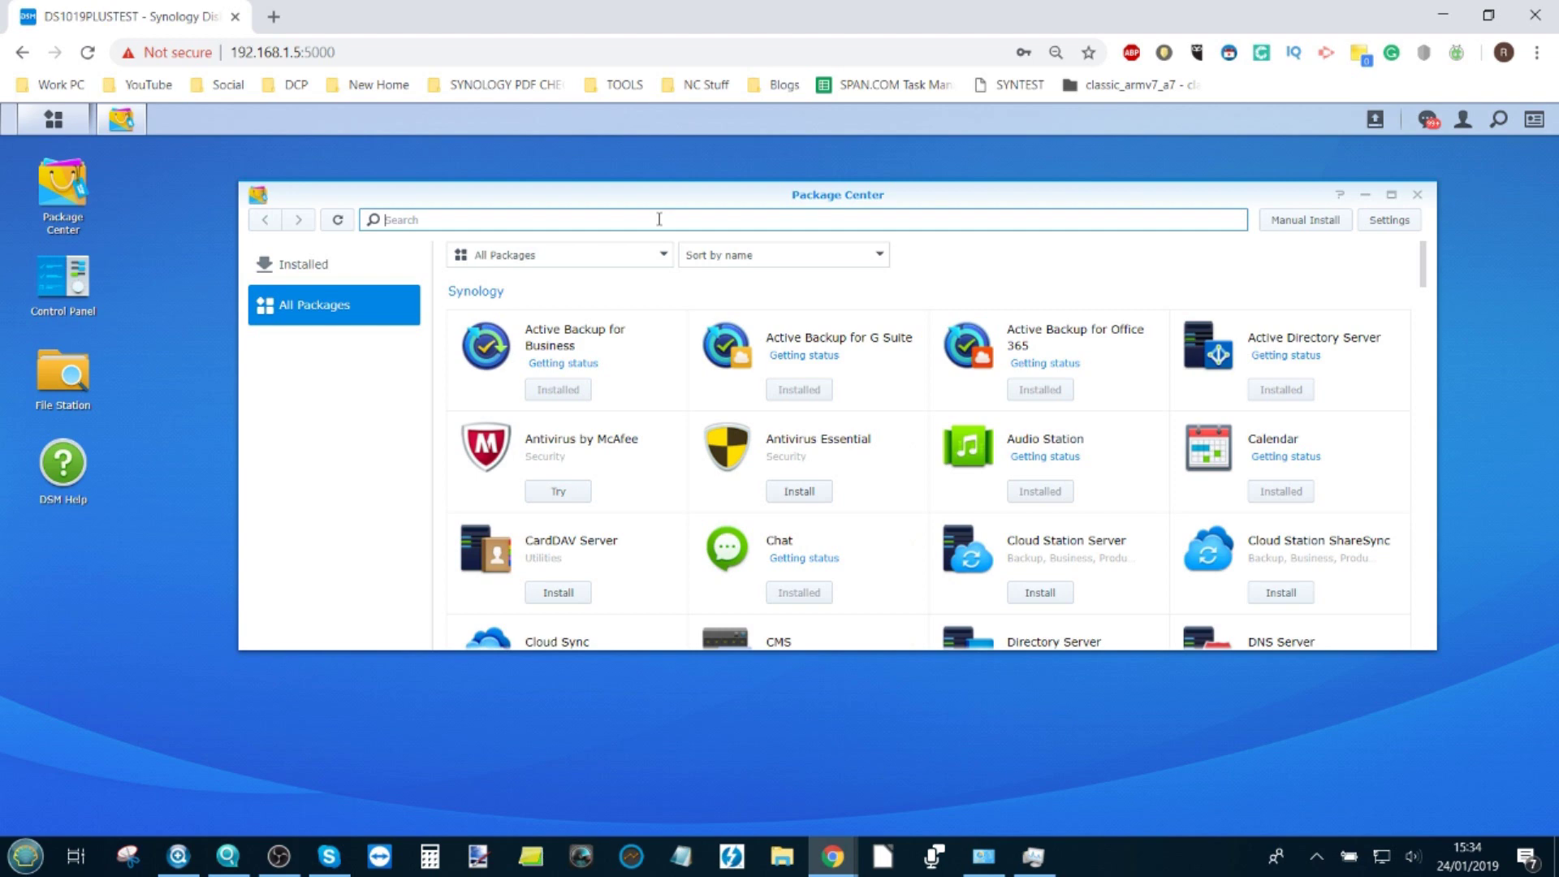
pyautogui.write('plex')
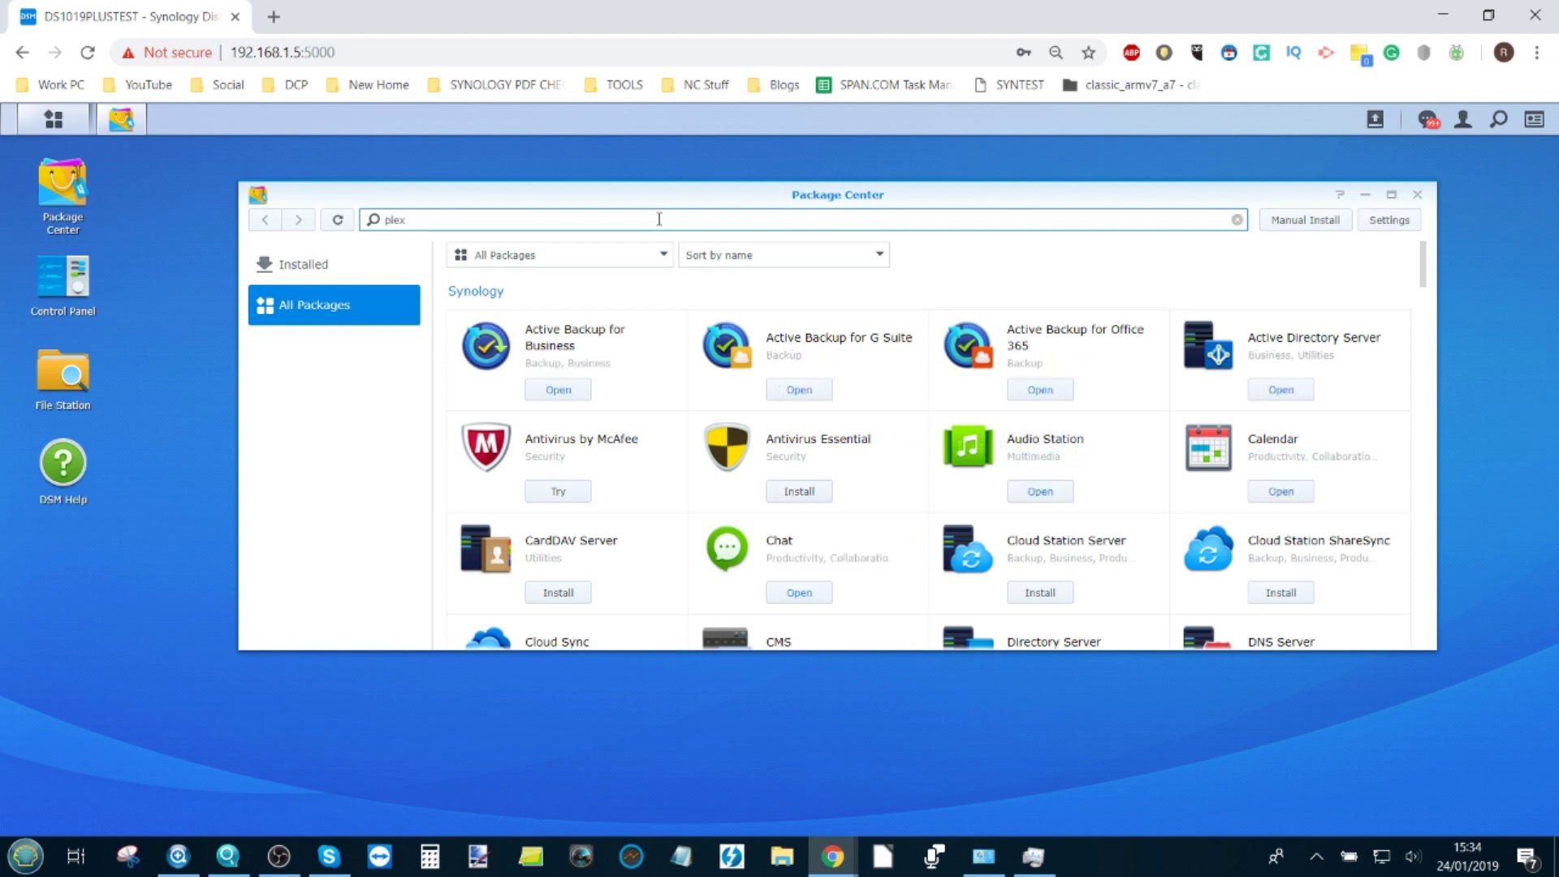
pyautogui.press('Return')
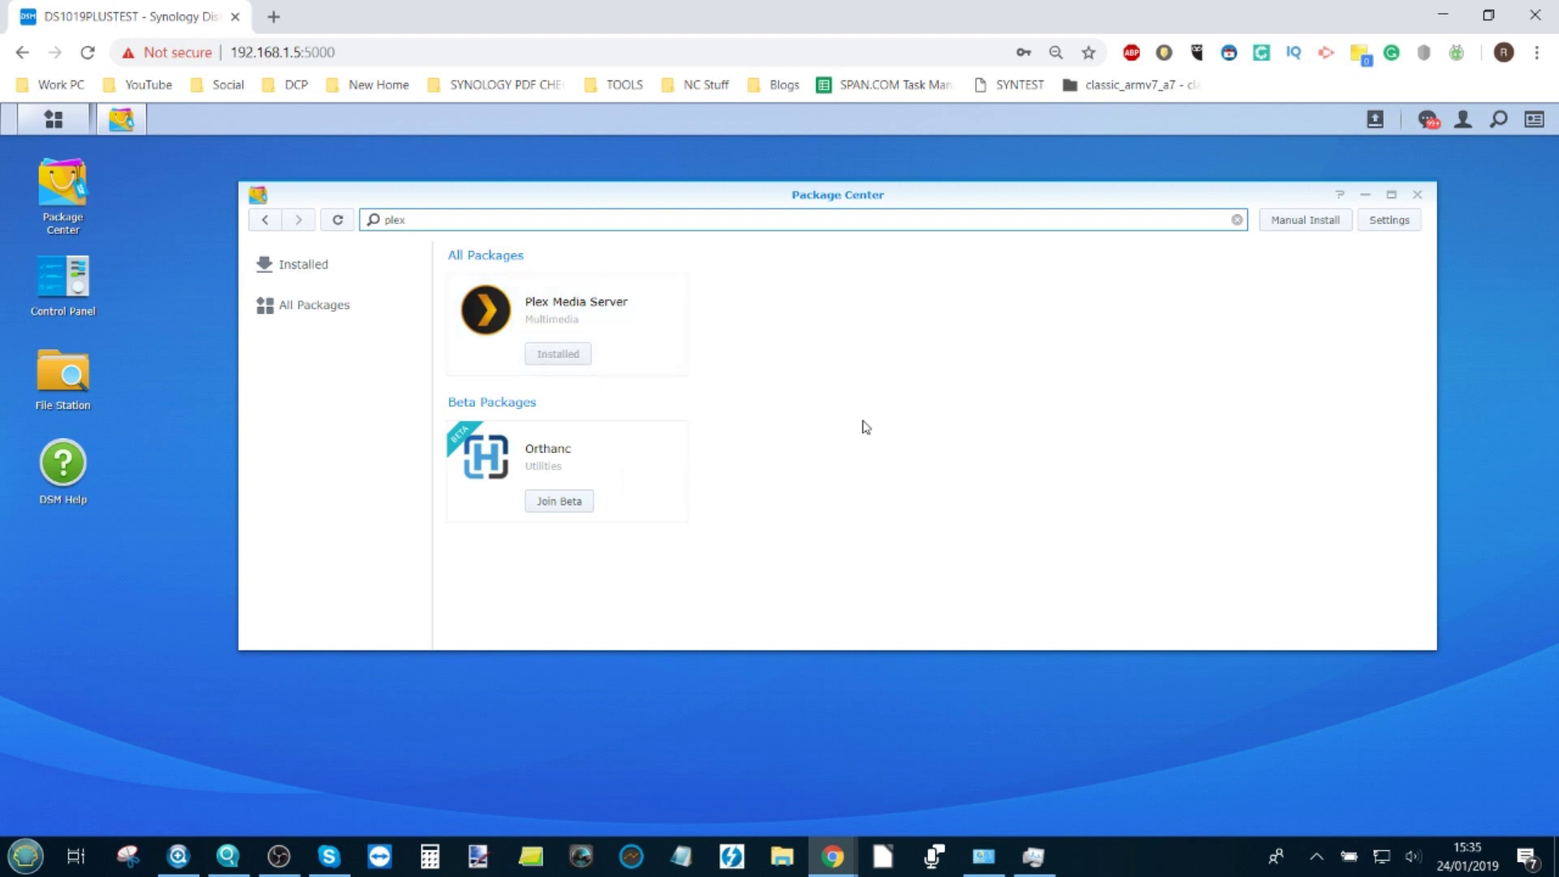
pyautogui.click(1417, 195)
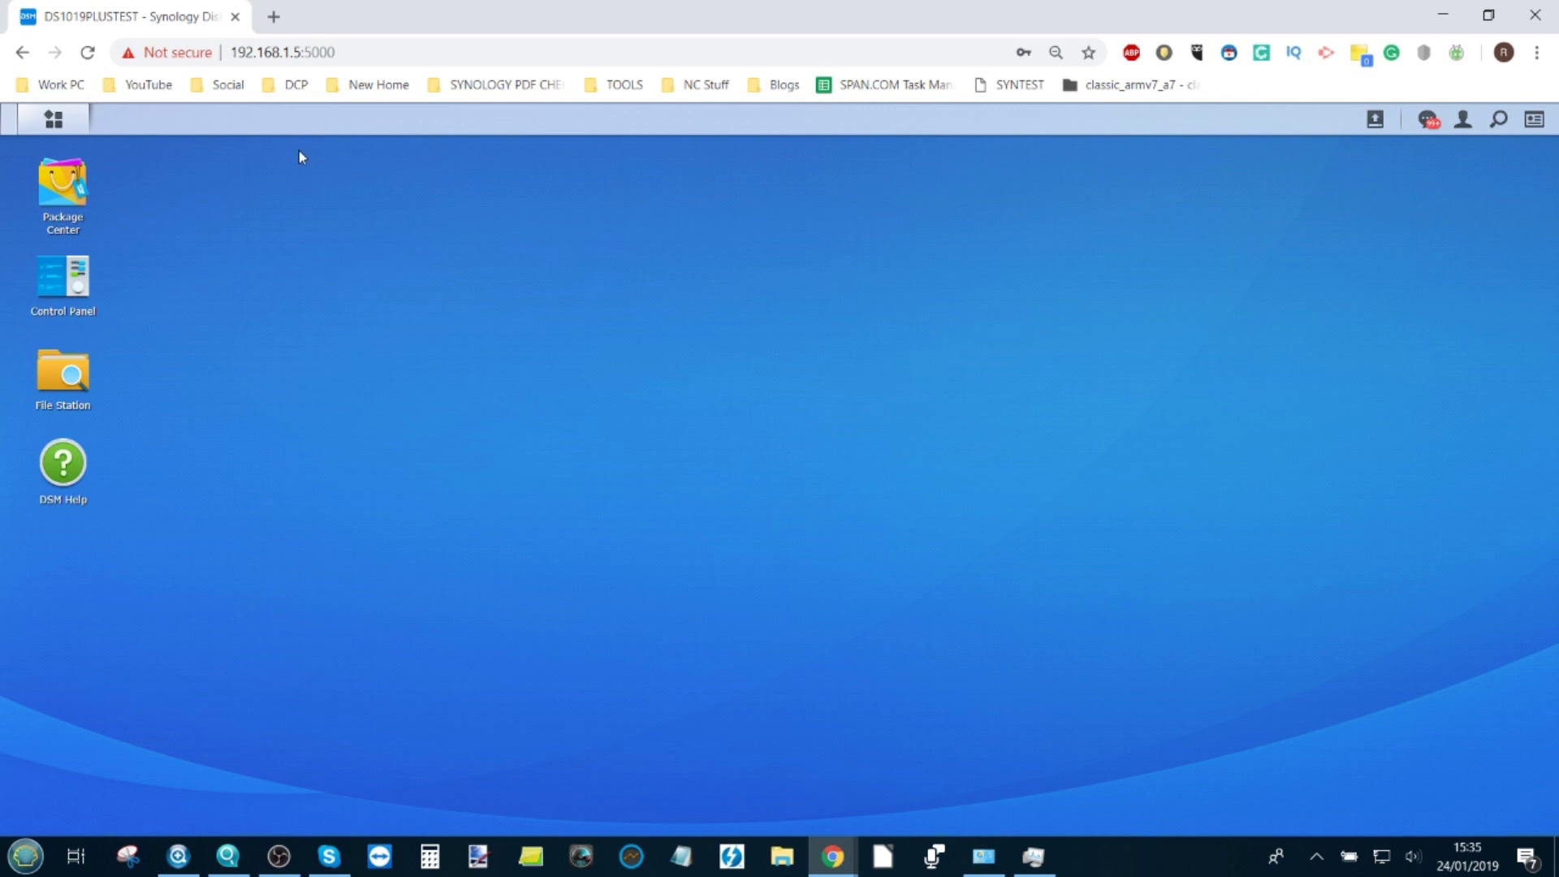
# Launch Plex Media Server from the installed apps and sign in with a different account, entering its e-mail and password.
pyautogui.click(54, 120)
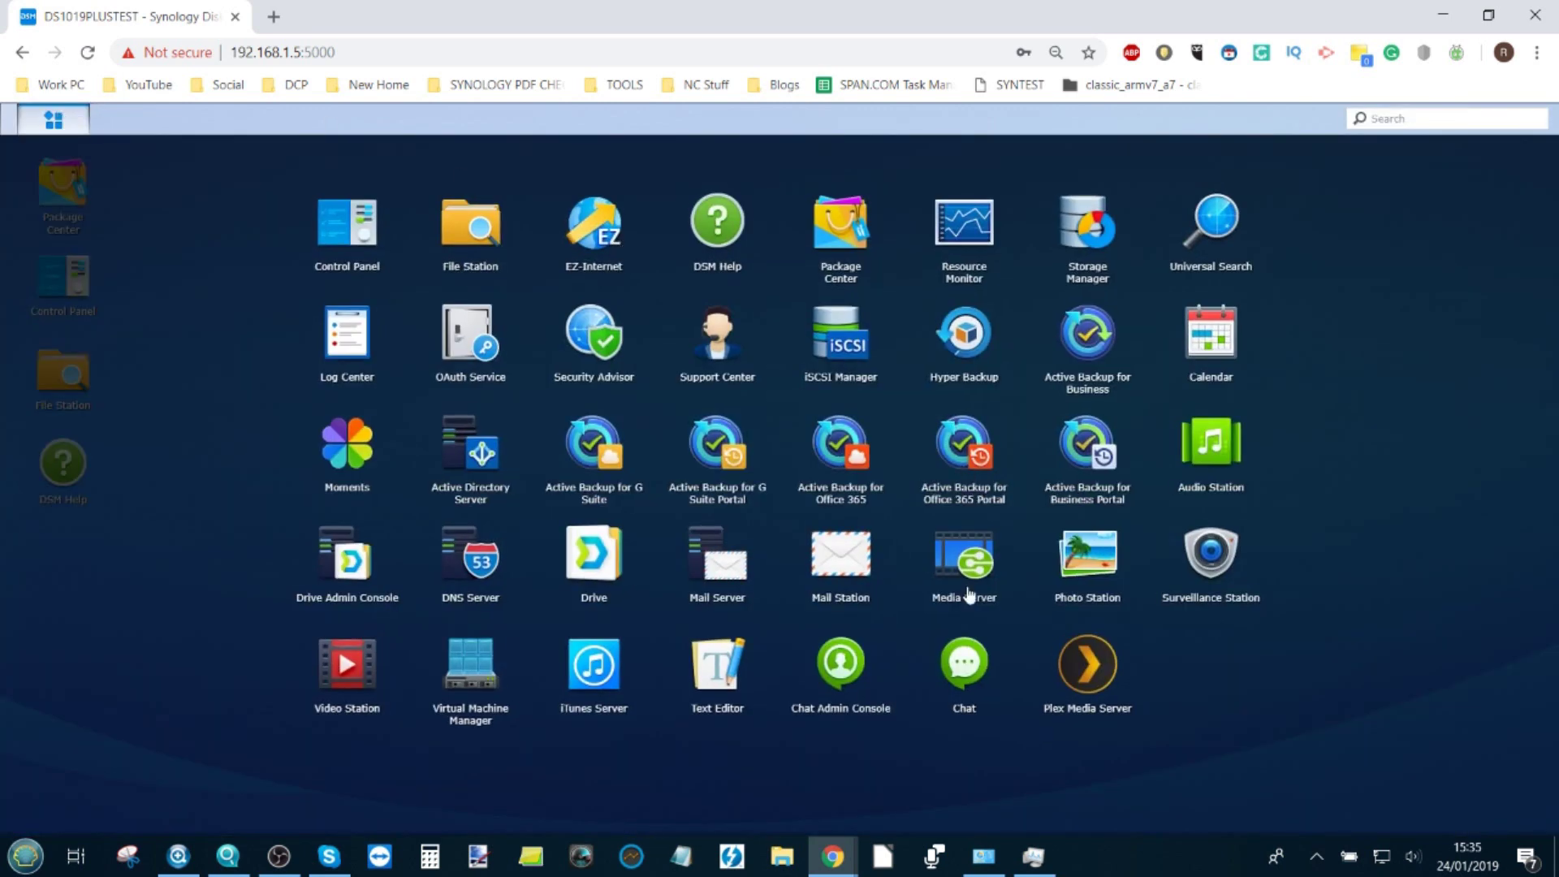
pyautogui.click(1103, 670)
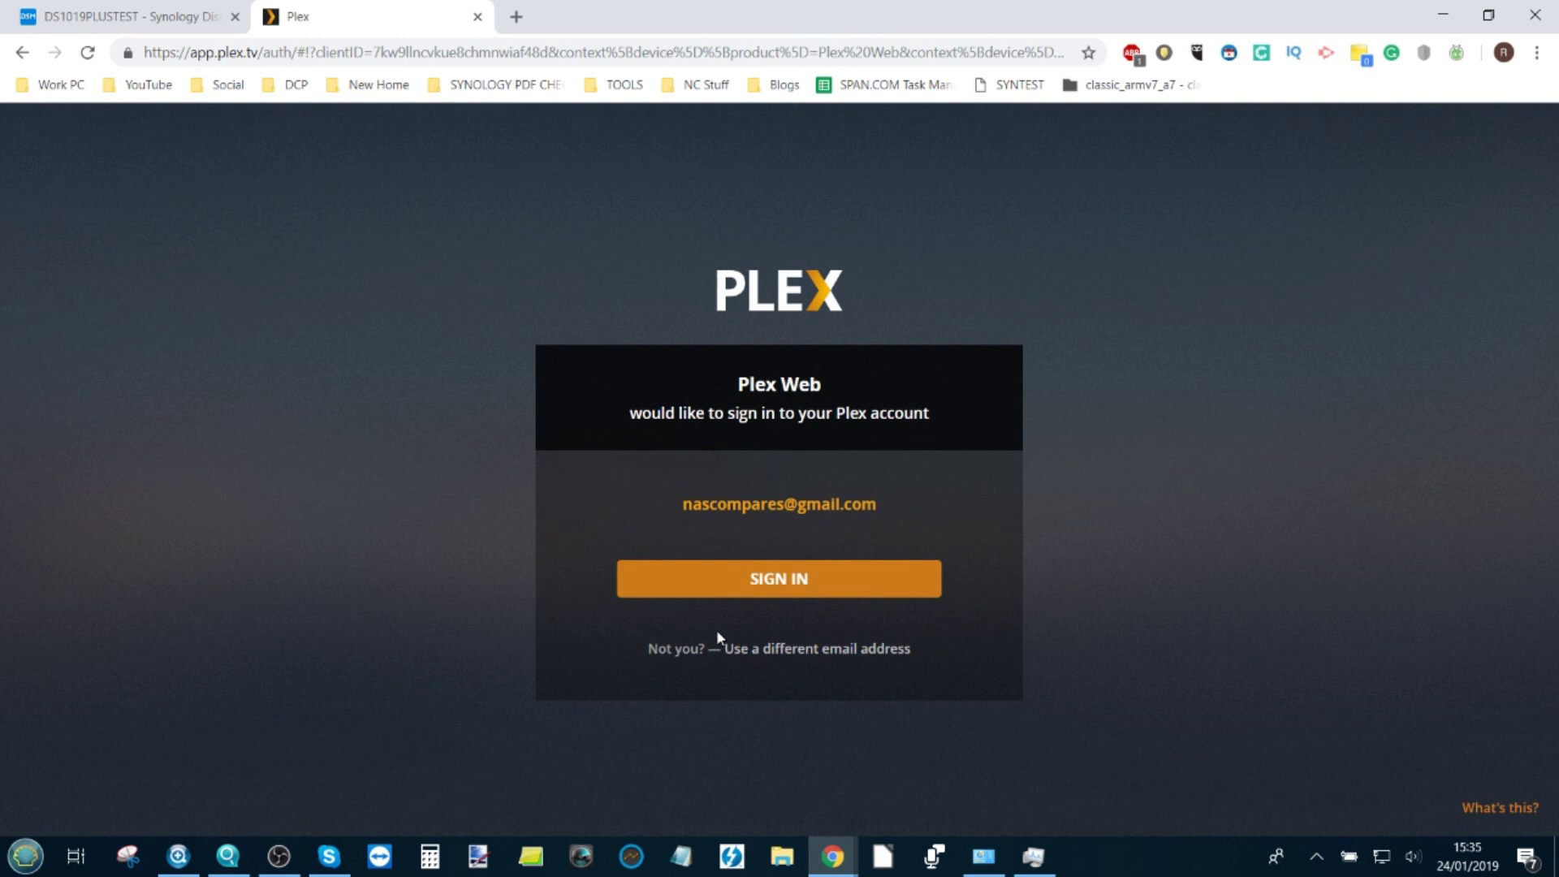
pyautogui.click(763, 649)
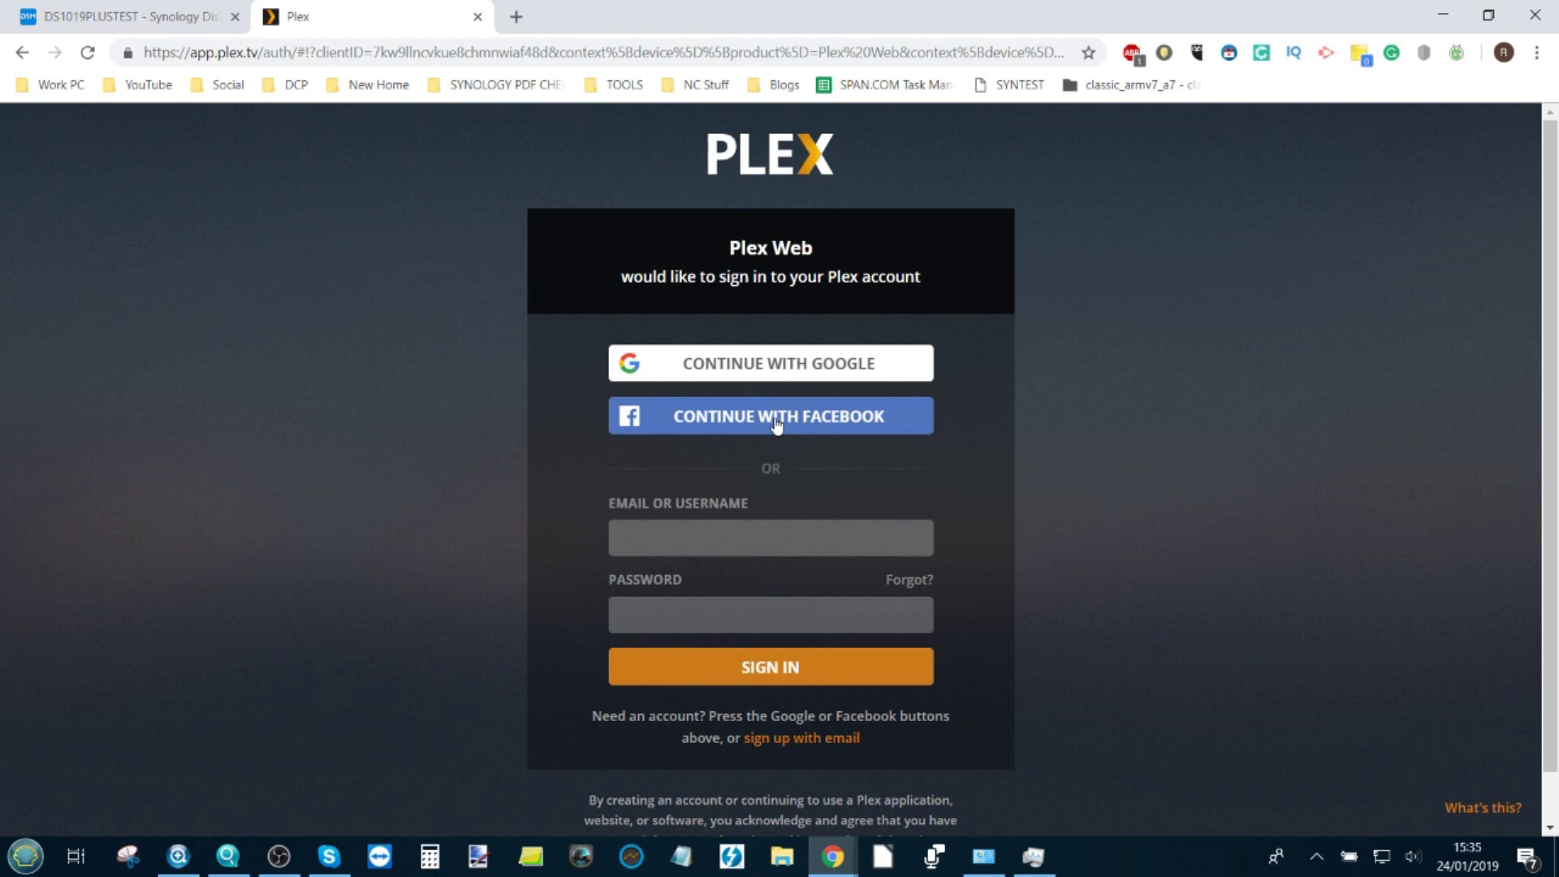
pyautogui.click(664, 532)
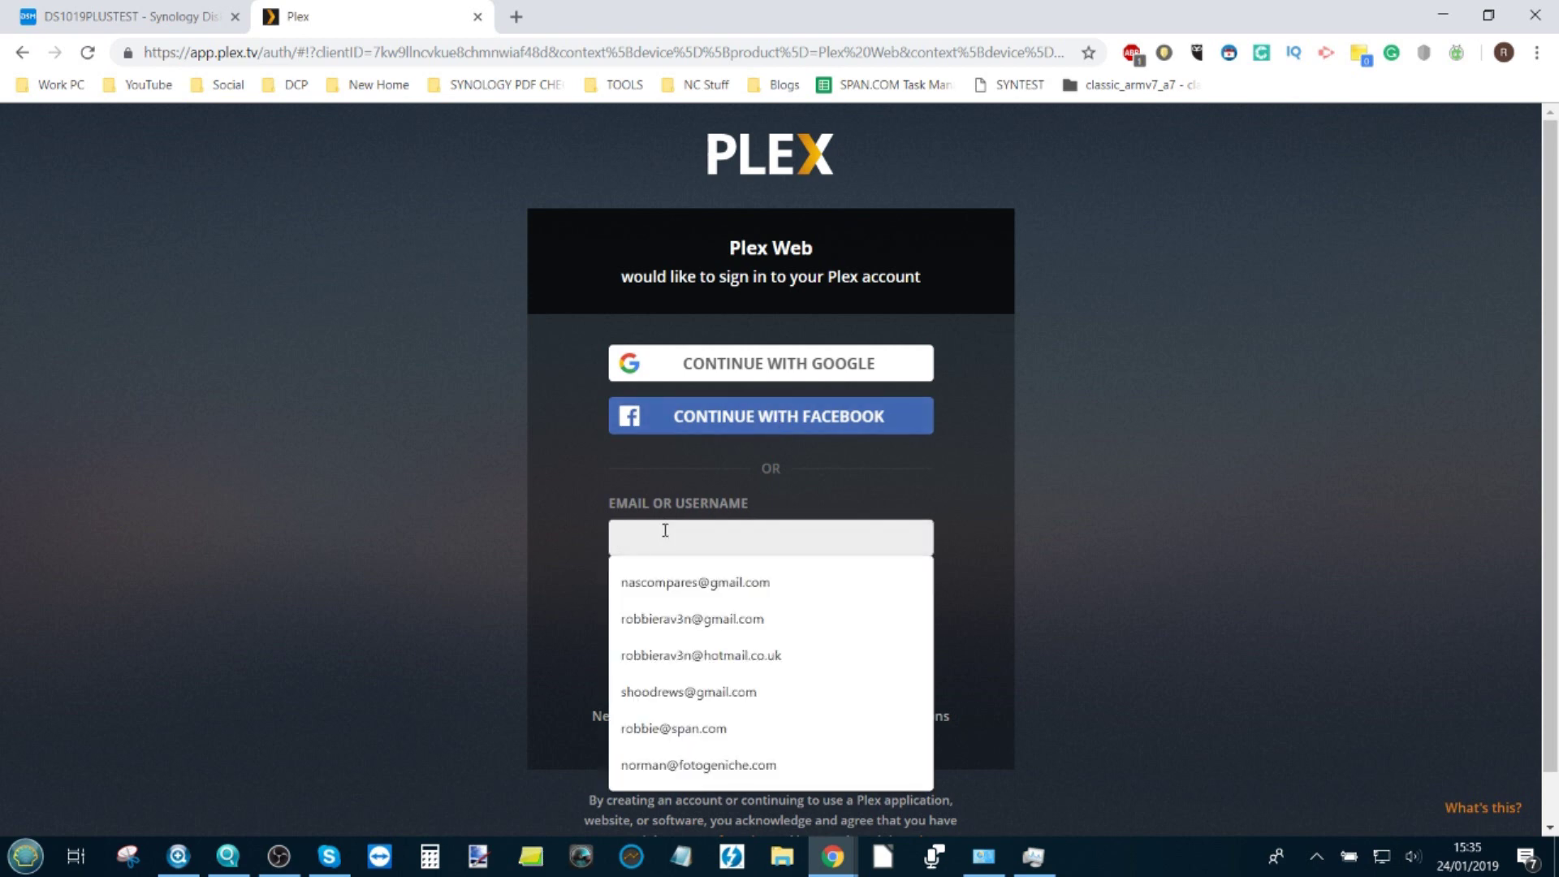
pyautogui.click(682, 584)
pyautogui.click(668, 611)
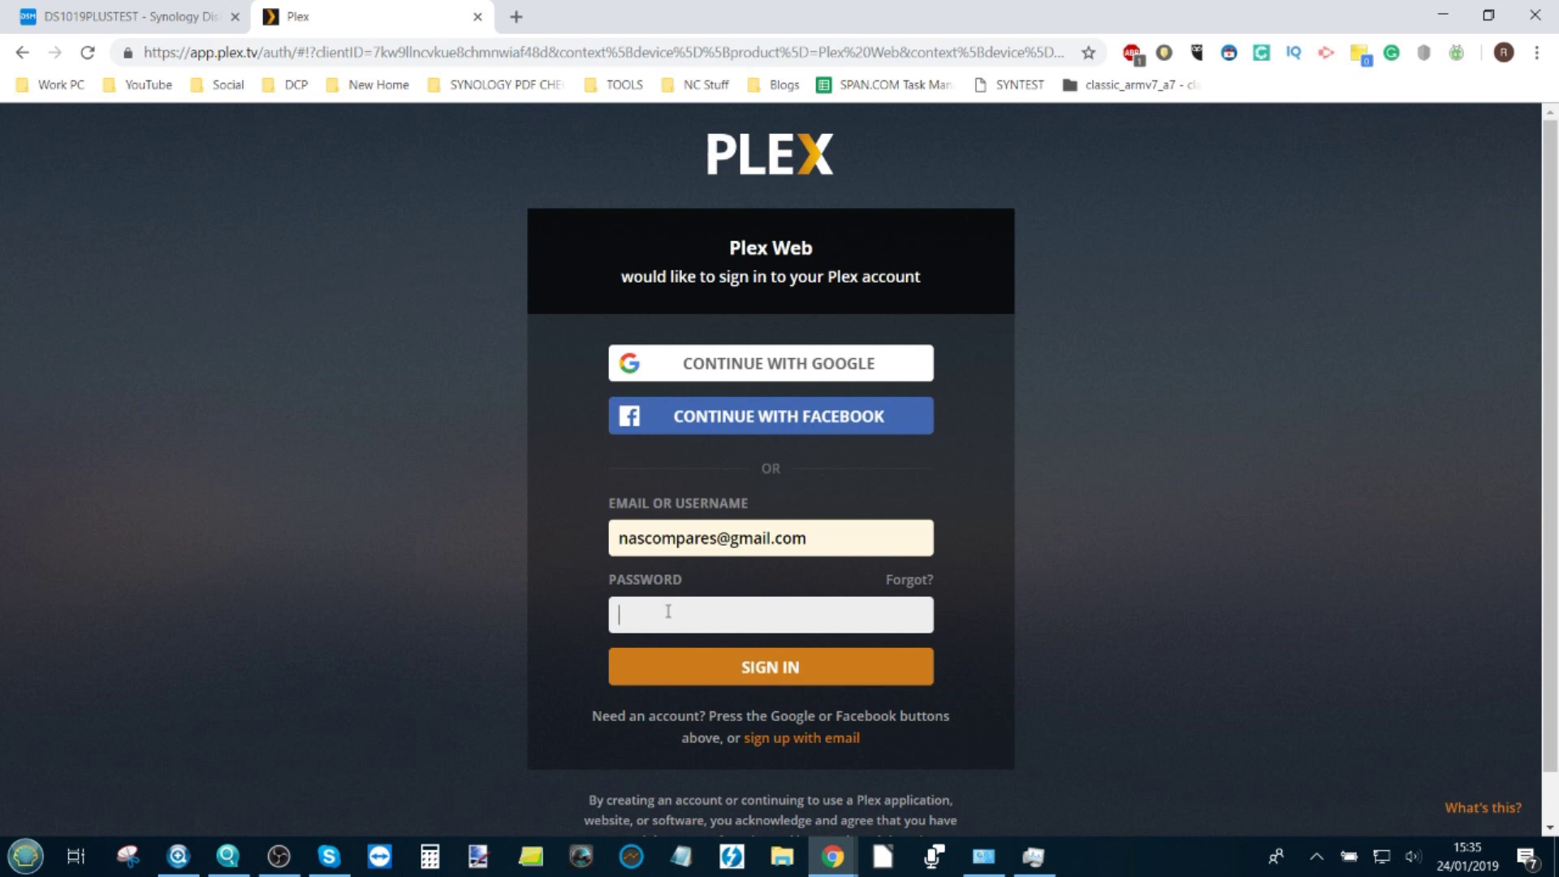
pyautogui.write('*********')
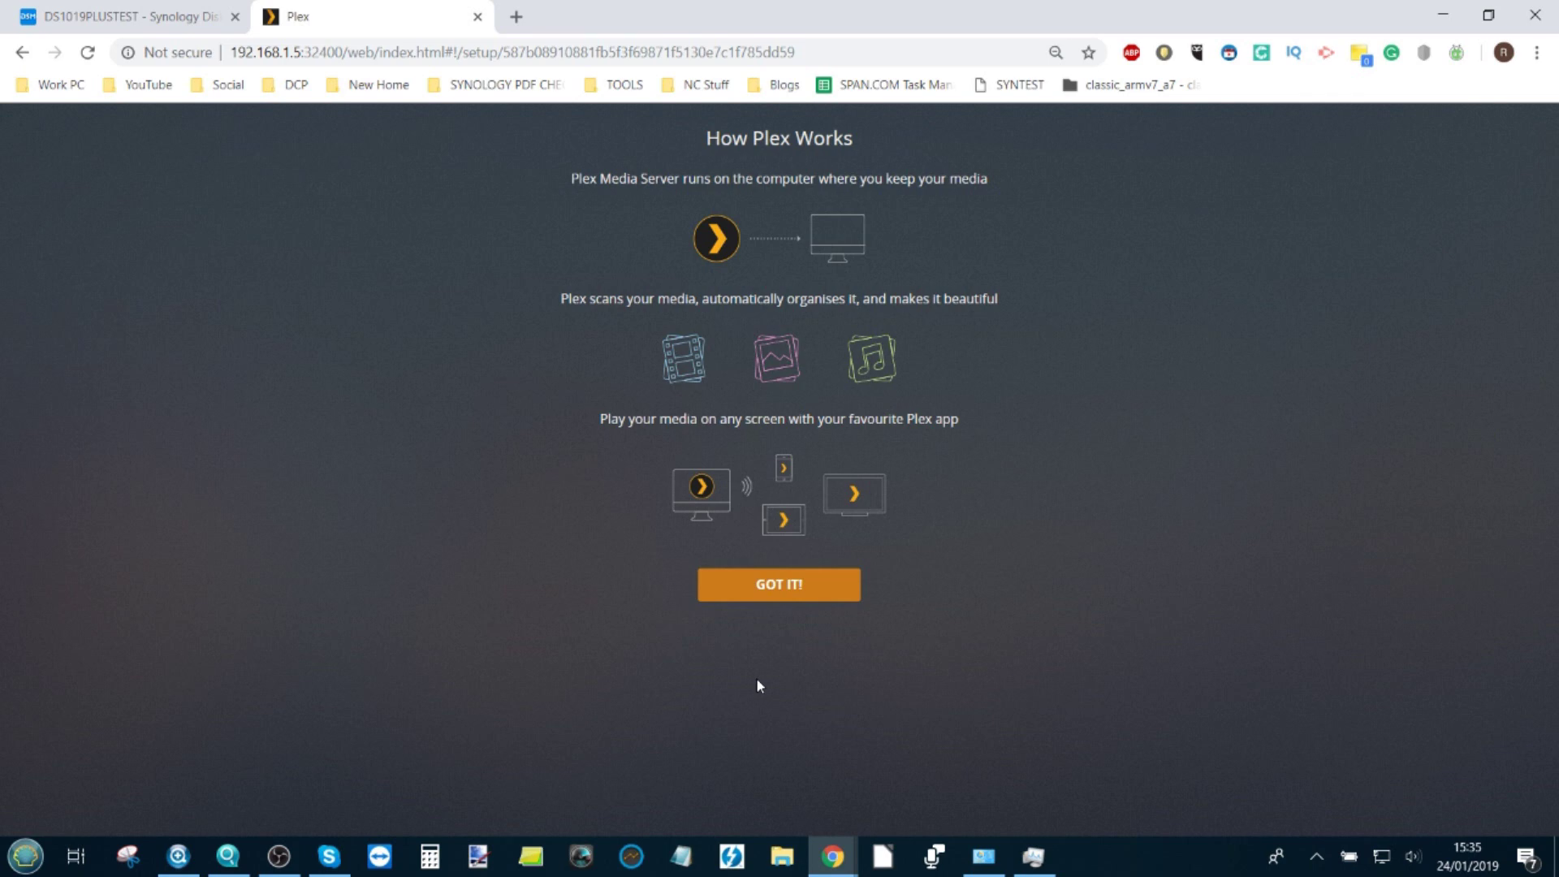
# Dismiss the Plex introduction and Plex Pass offer, and accept the default server name with access outside the home allowed.
pyautogui.click(782, 587)
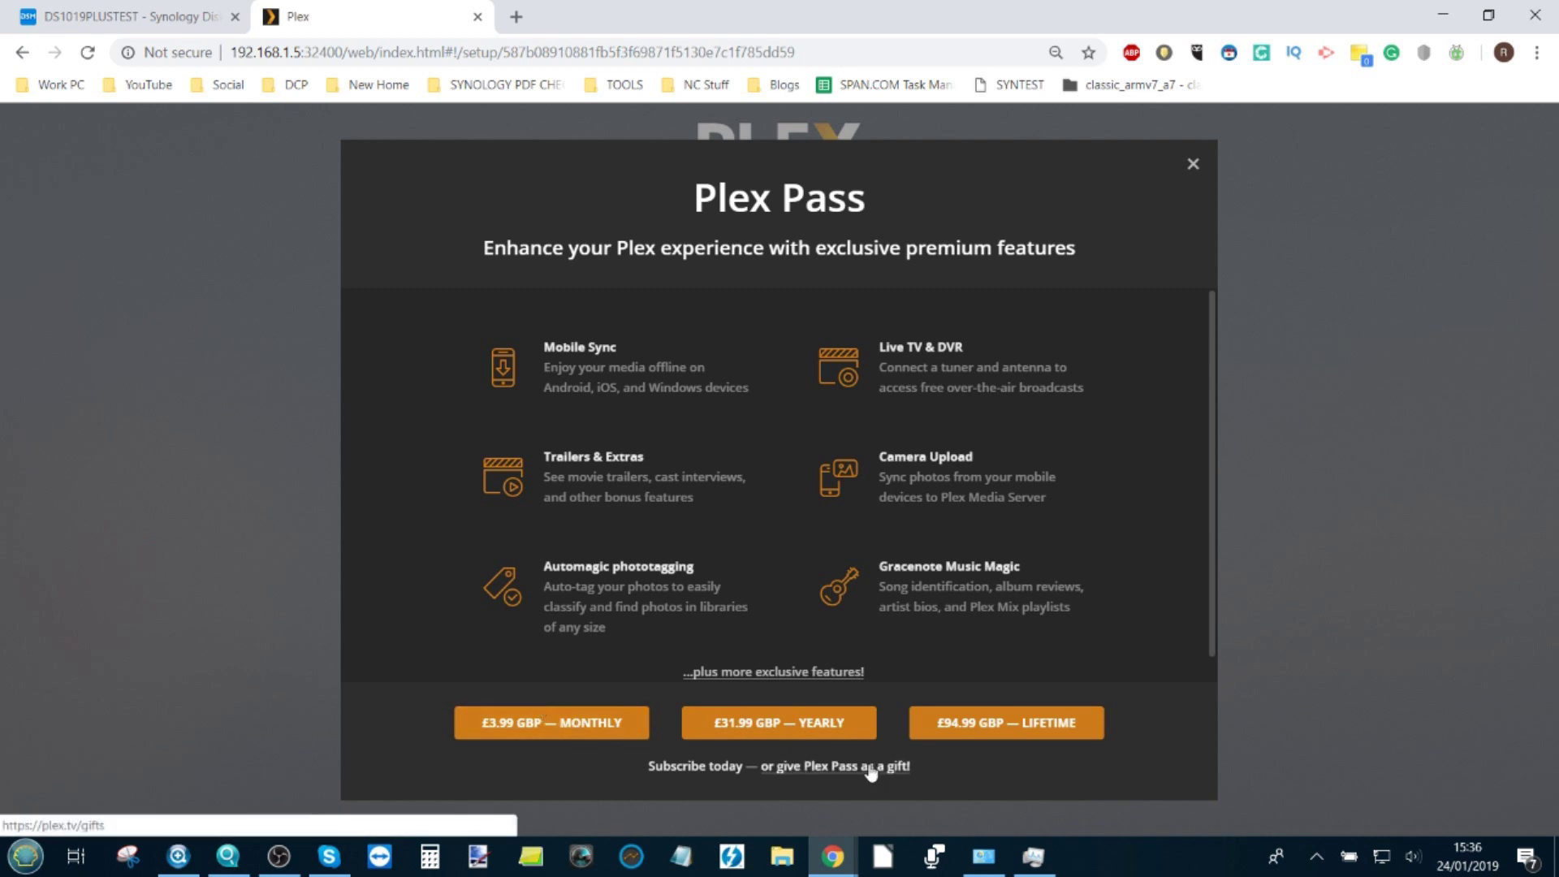
pyautogui.click(1196, 170)
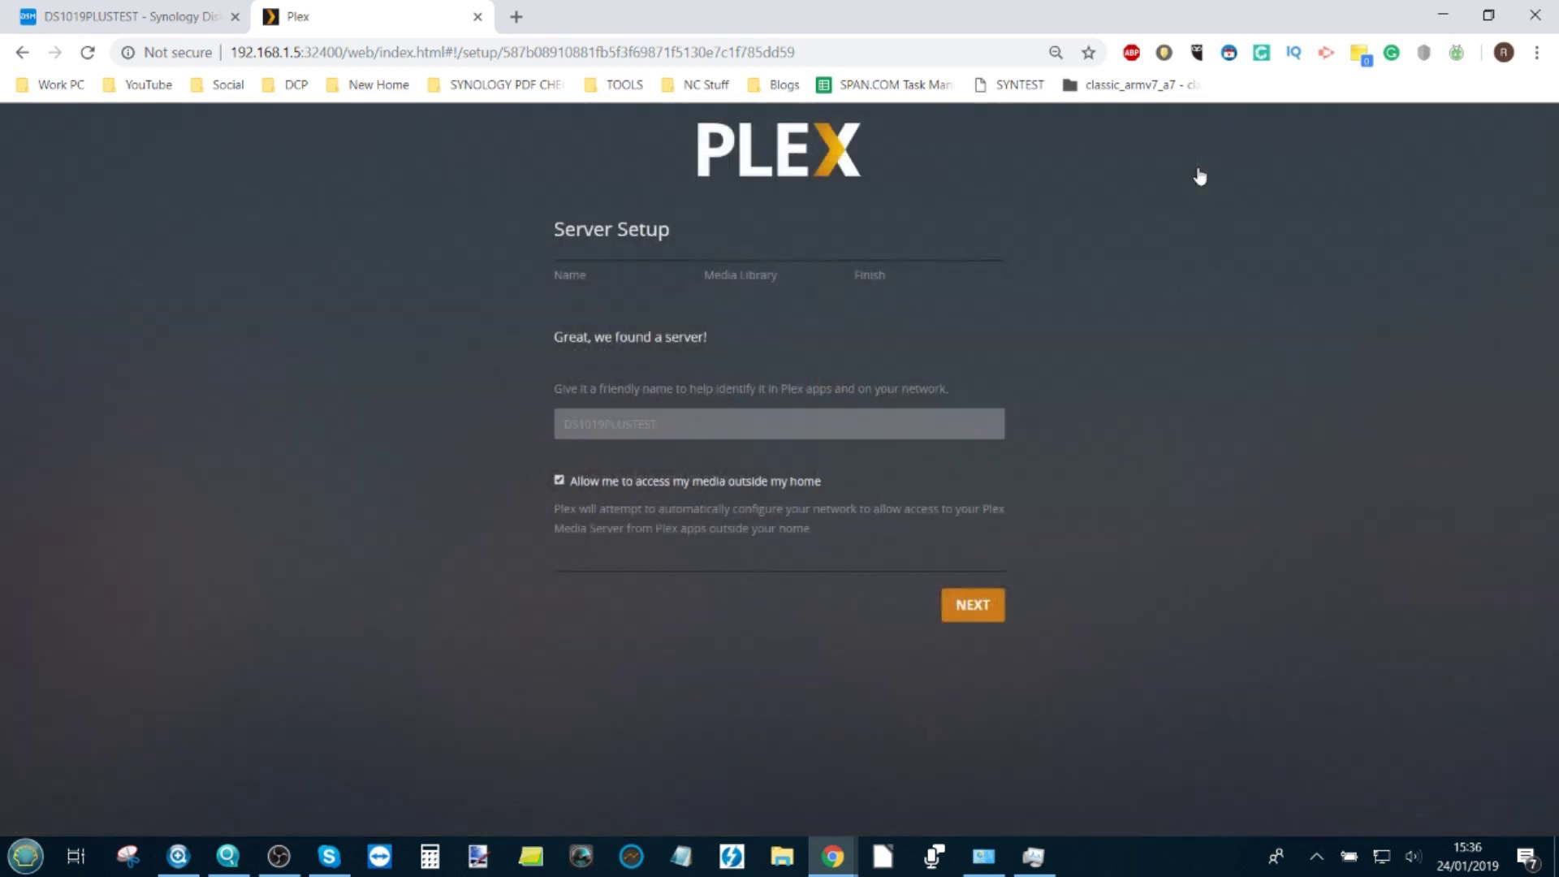
pyautogui.click(711, 428)
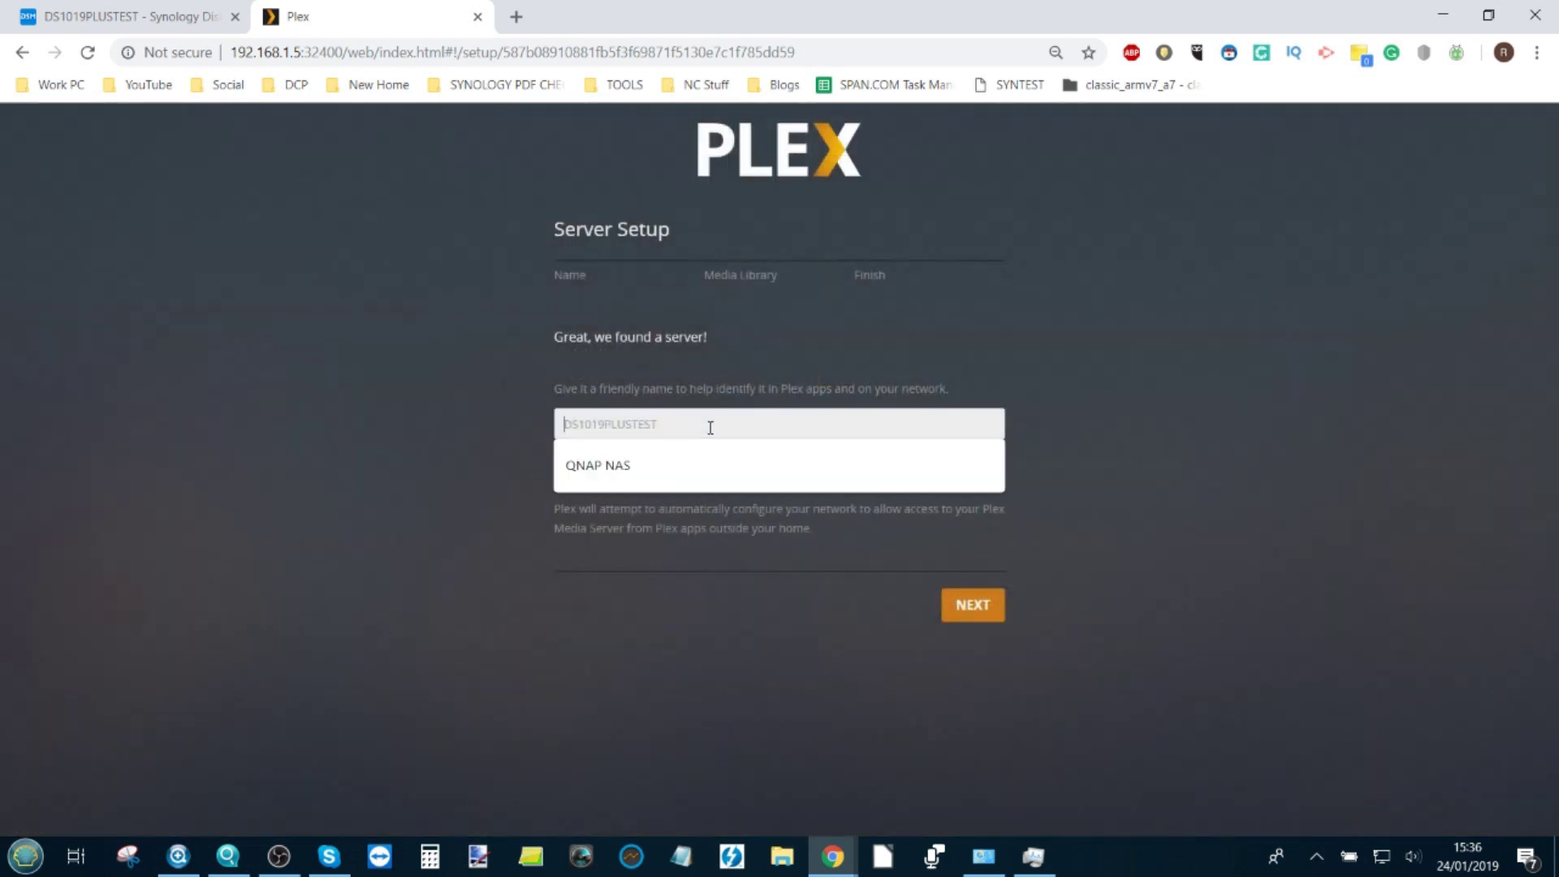
pyautogui.click(612, 381)
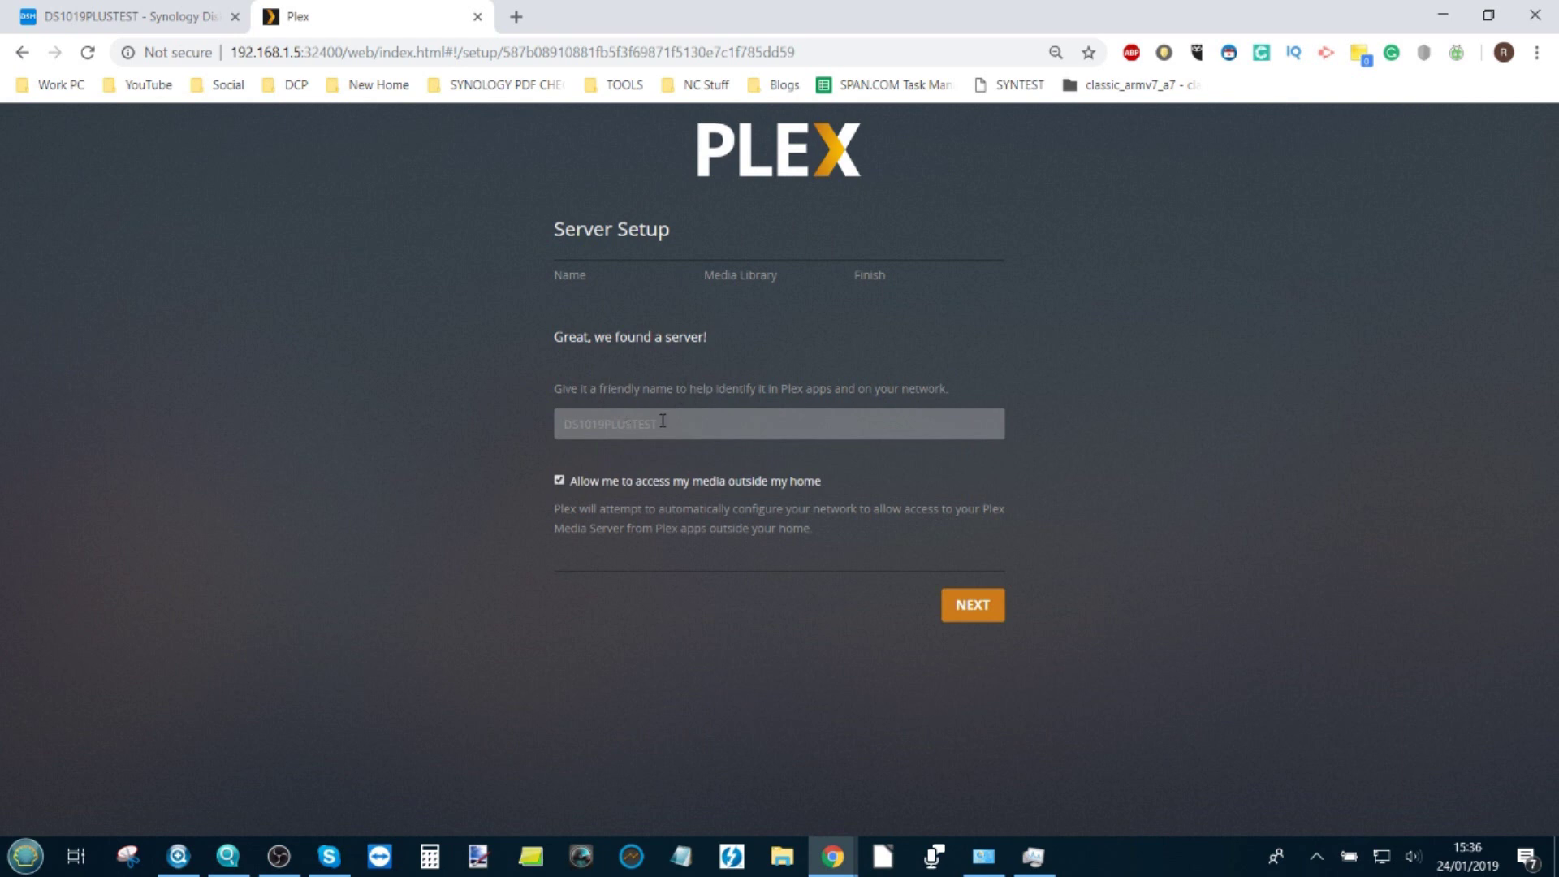
pyautogui.click(974, 603)
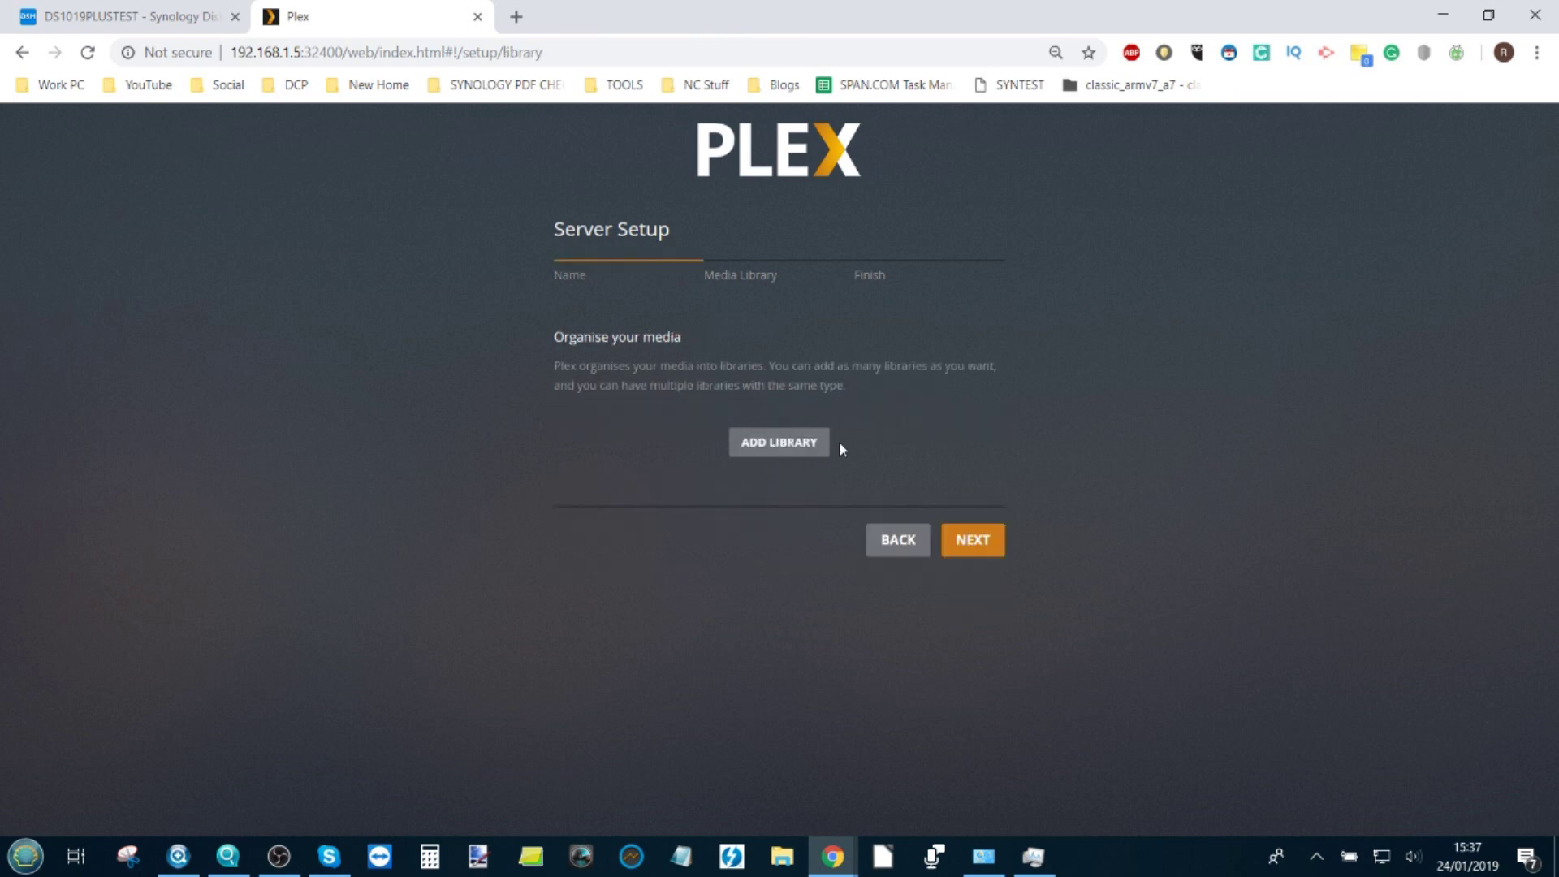
# Start a new library of type Films, named Films with English as its language, and proceed to its folders.
pyautogui.click(807, 452)
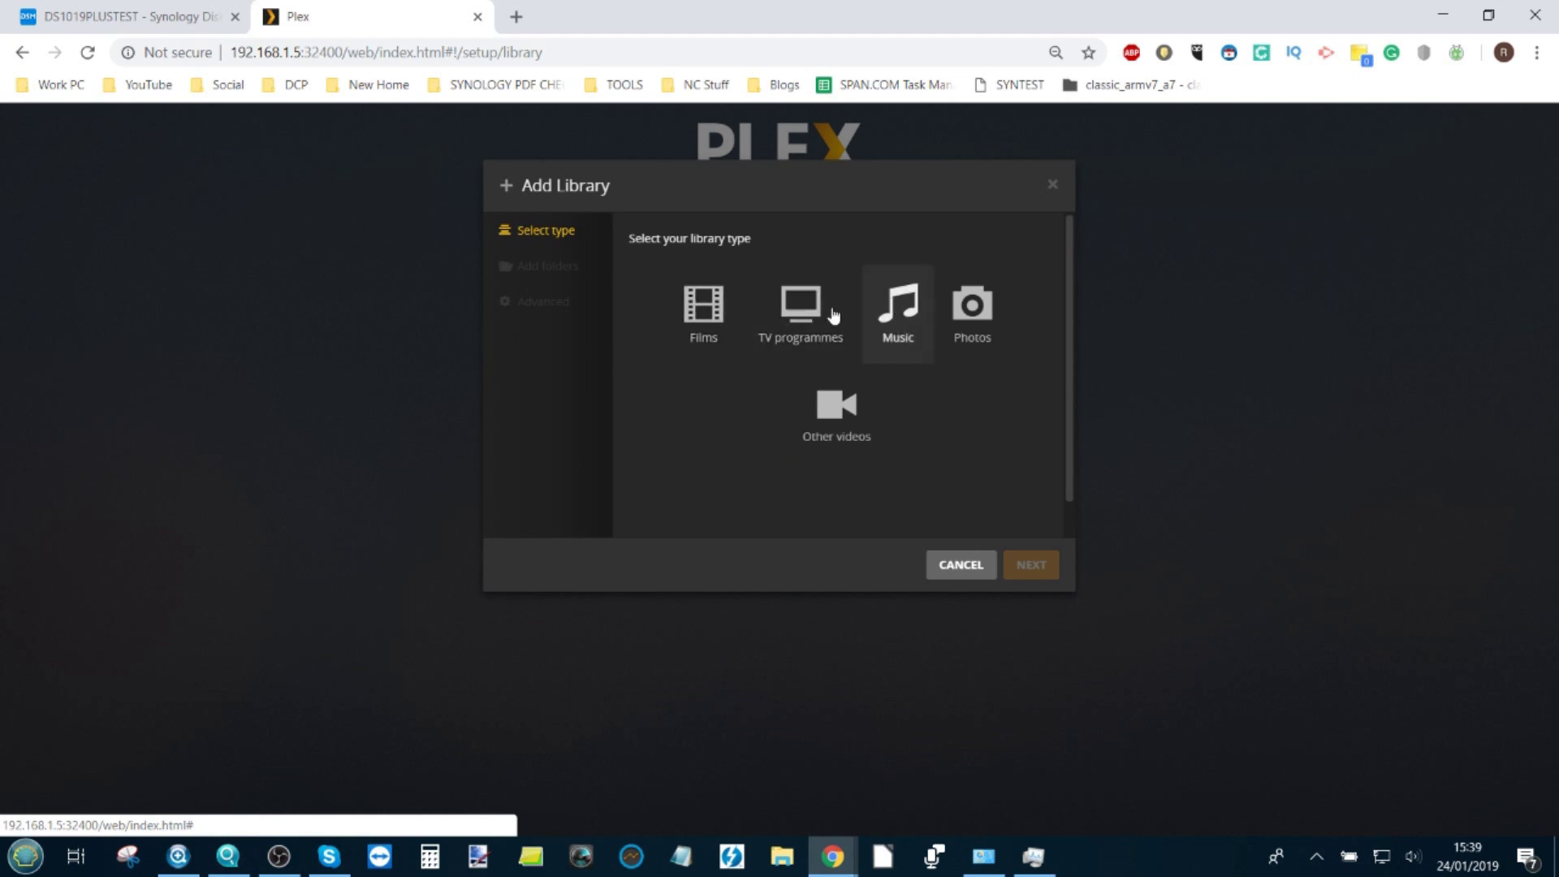
pyautogui.click(719, 313)
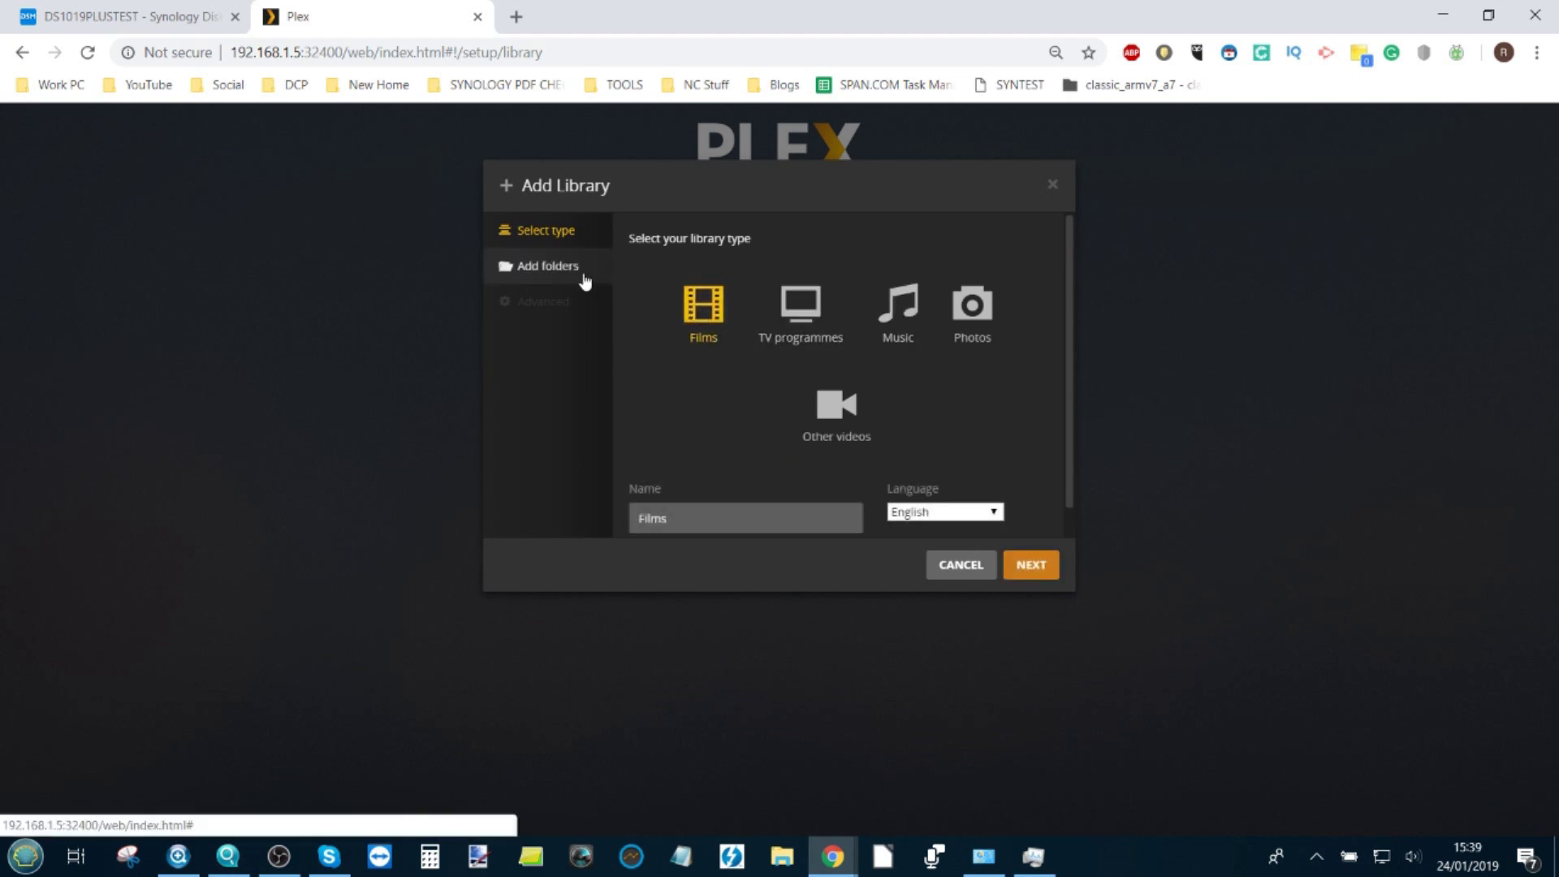
pyautogui.click(691, 524)
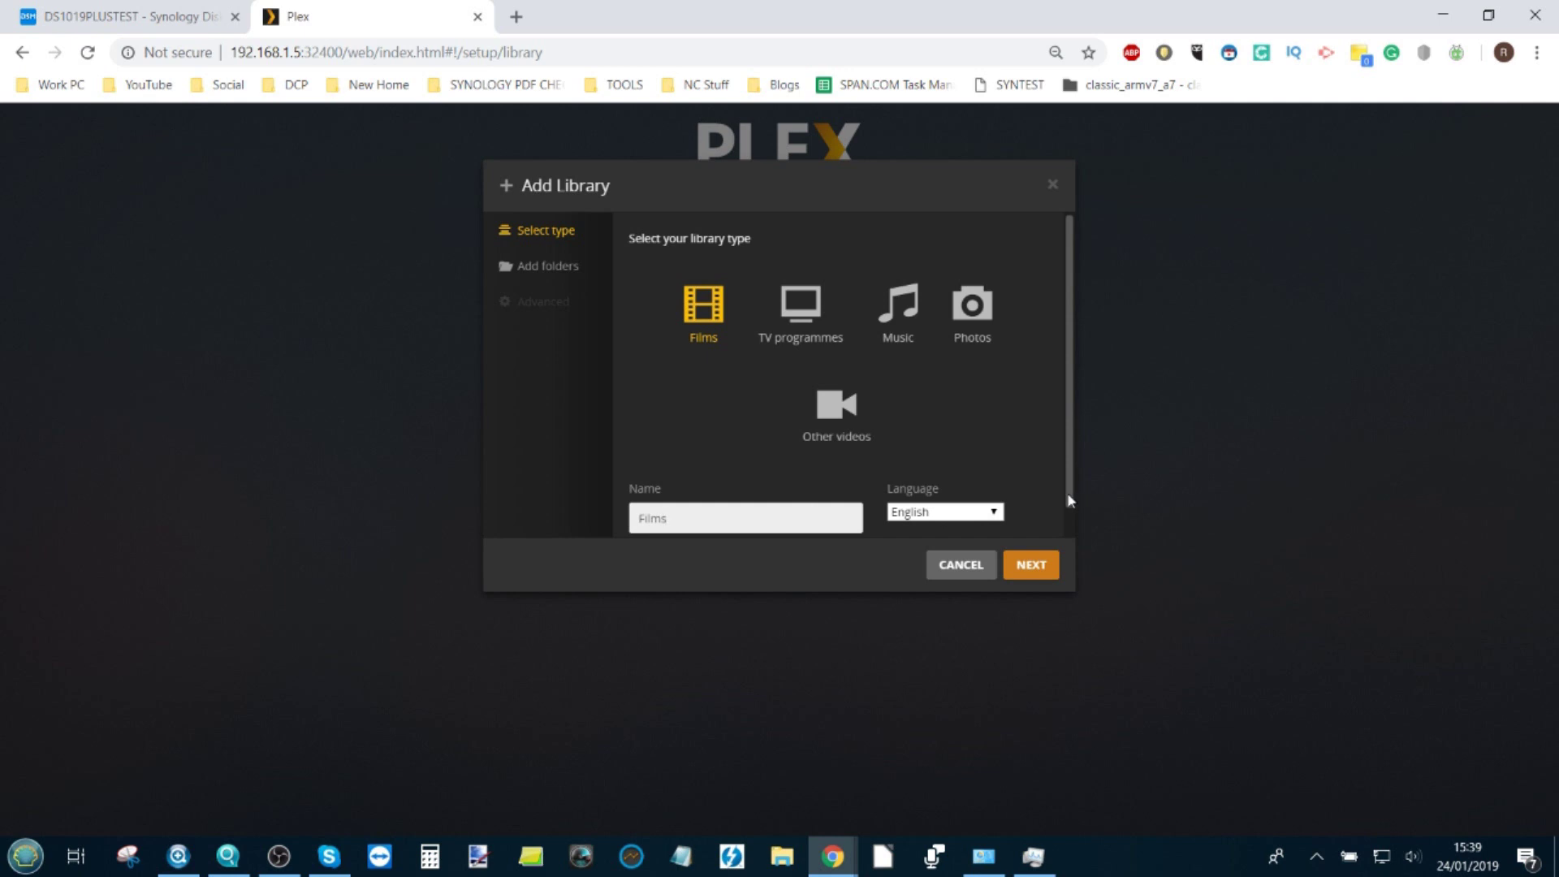
pyautogui.scroll(-1, 1066, 529)
pyautogui.click(1048, 570)
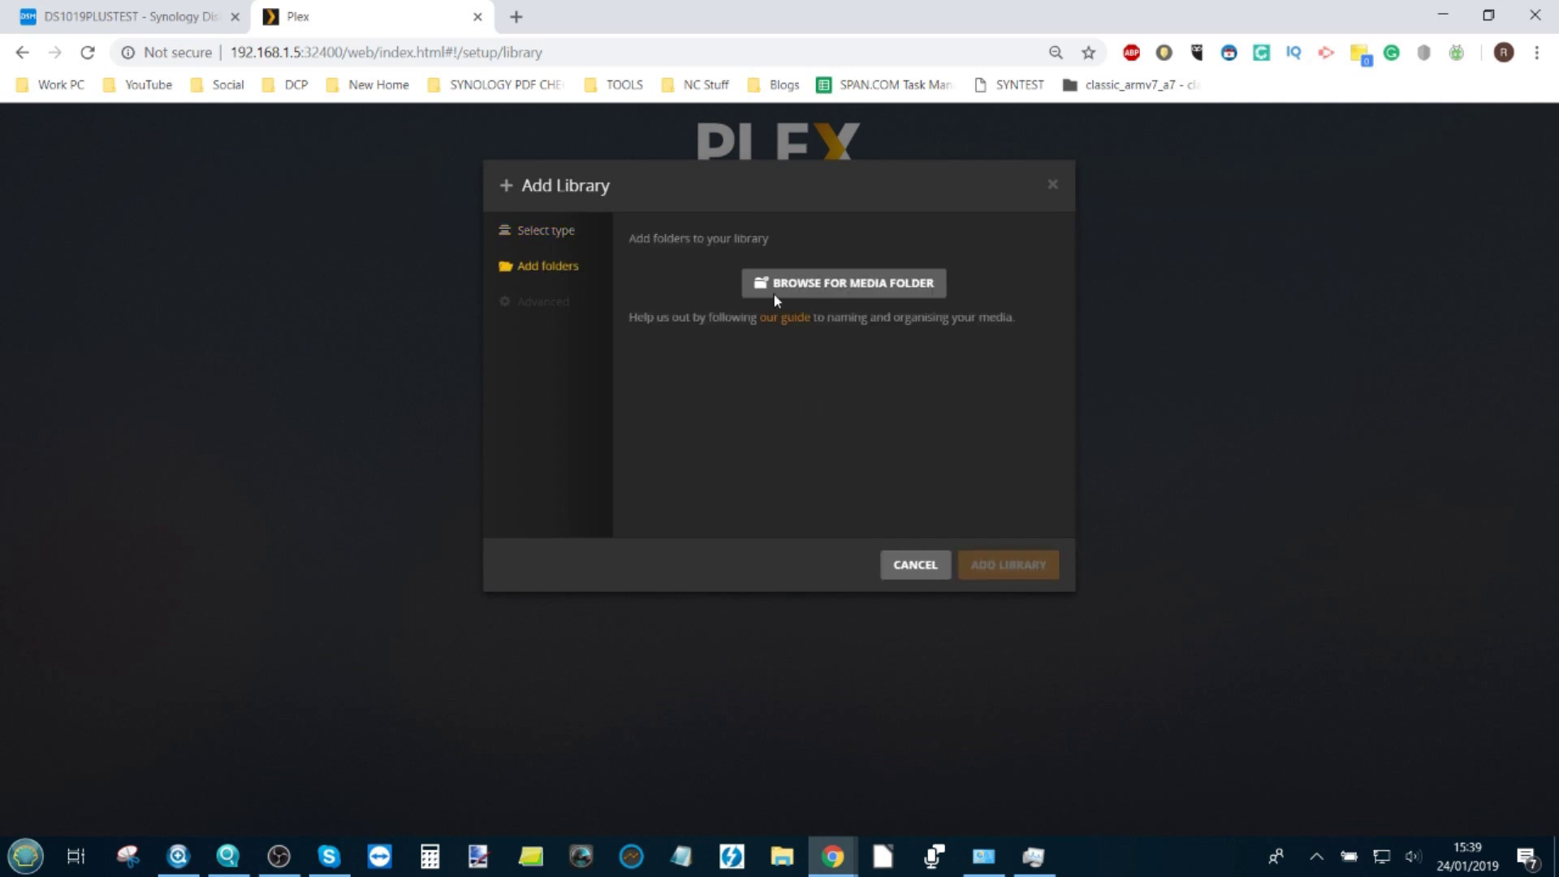
# Choose /volume1/video as the Films library's media folder and create the library.
pyautogui.click(785, 281)
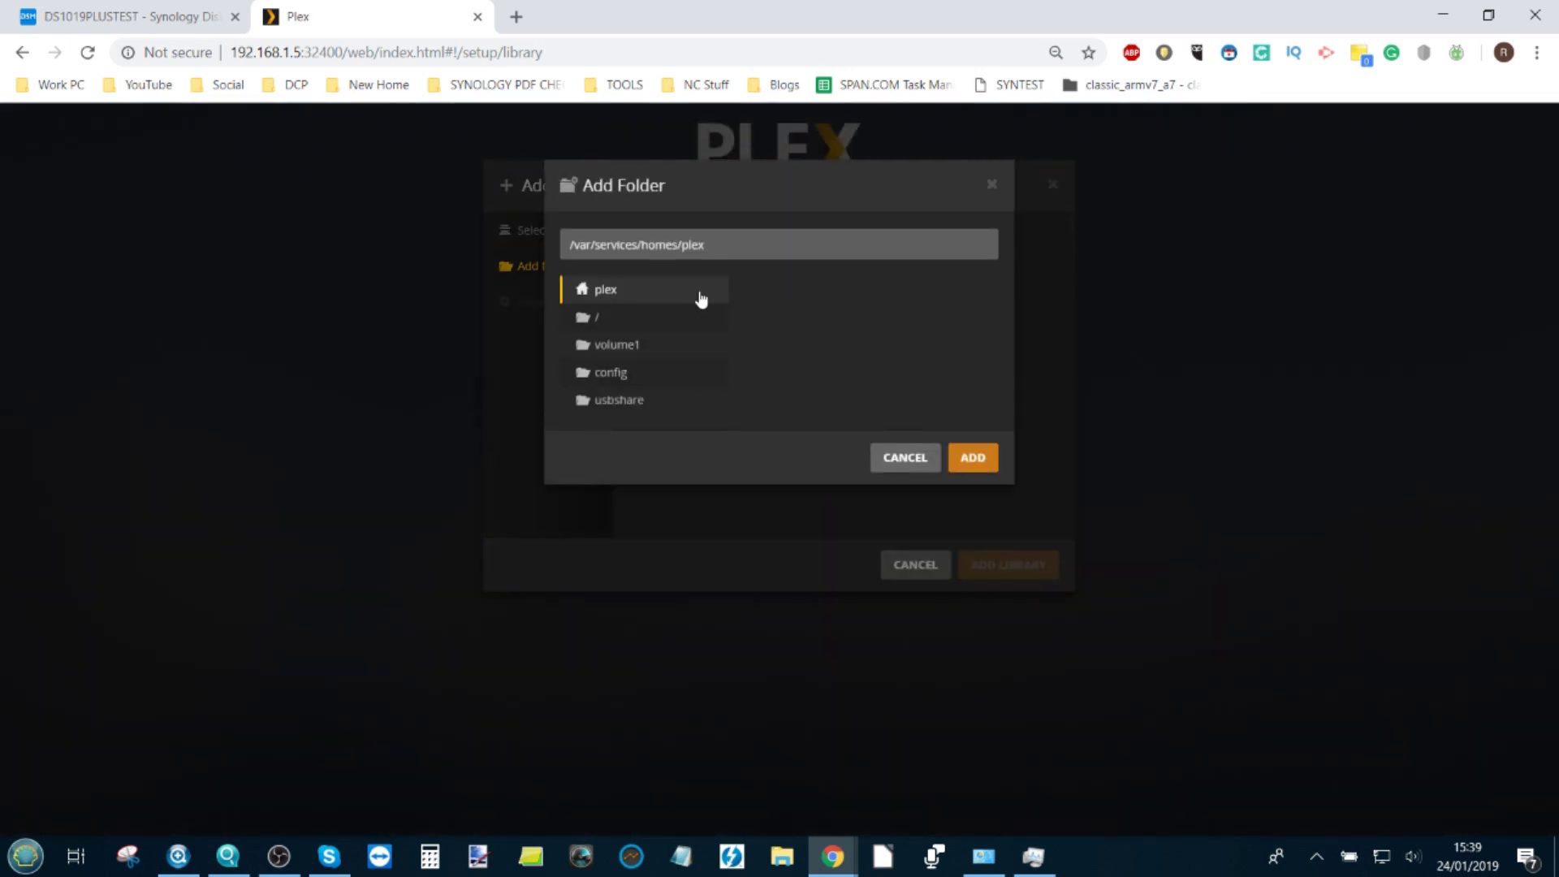
pyautogui.click(636, 349)
pyautogui.scroll(-3, 875, 404)
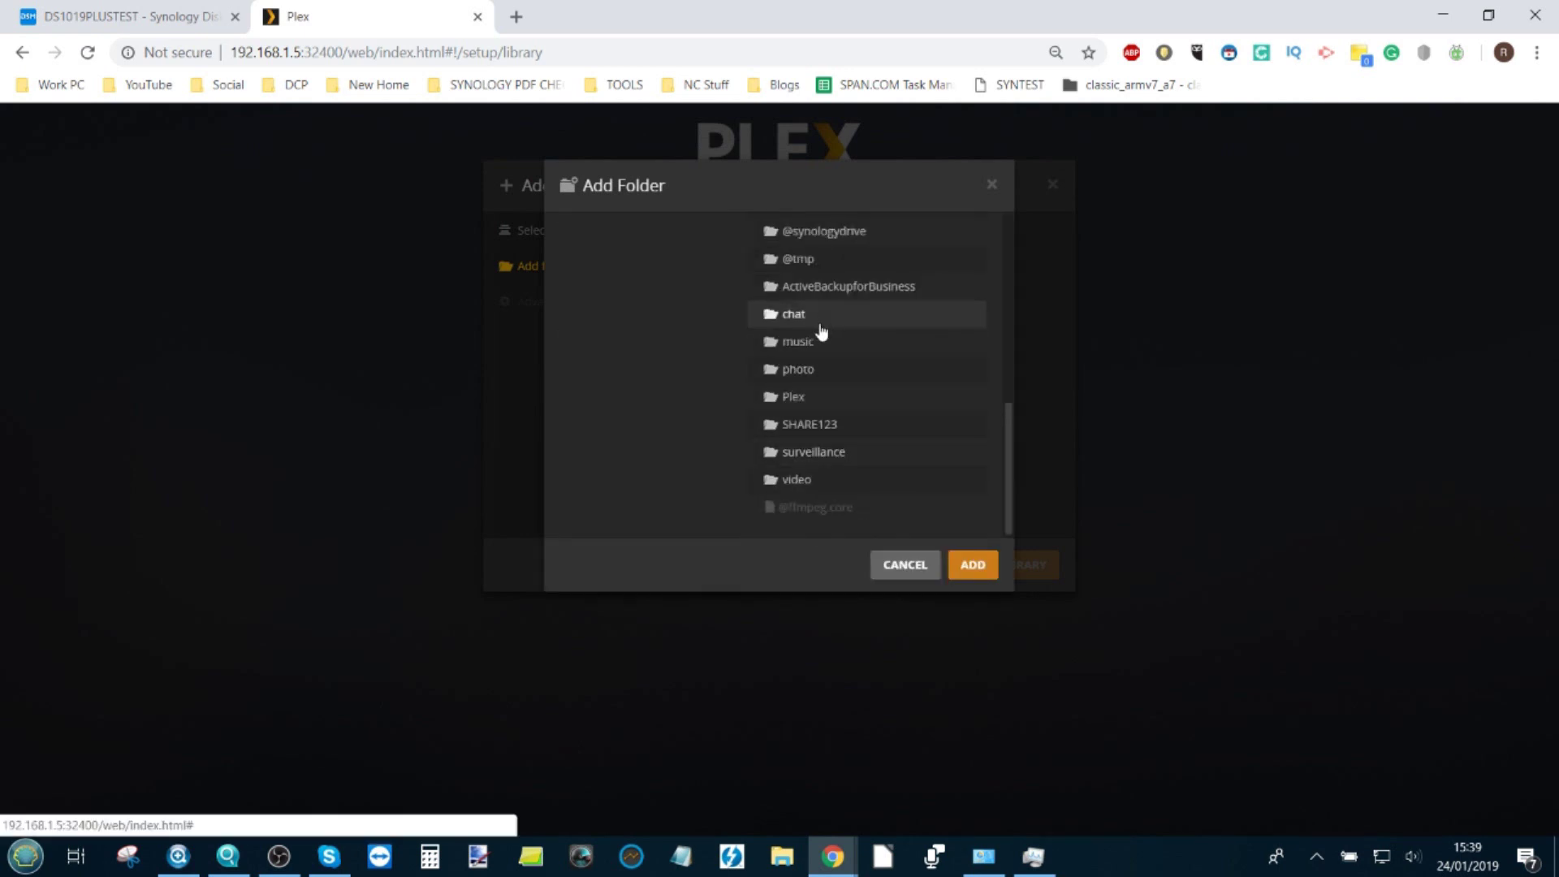
pyautogui.click(808, 479)
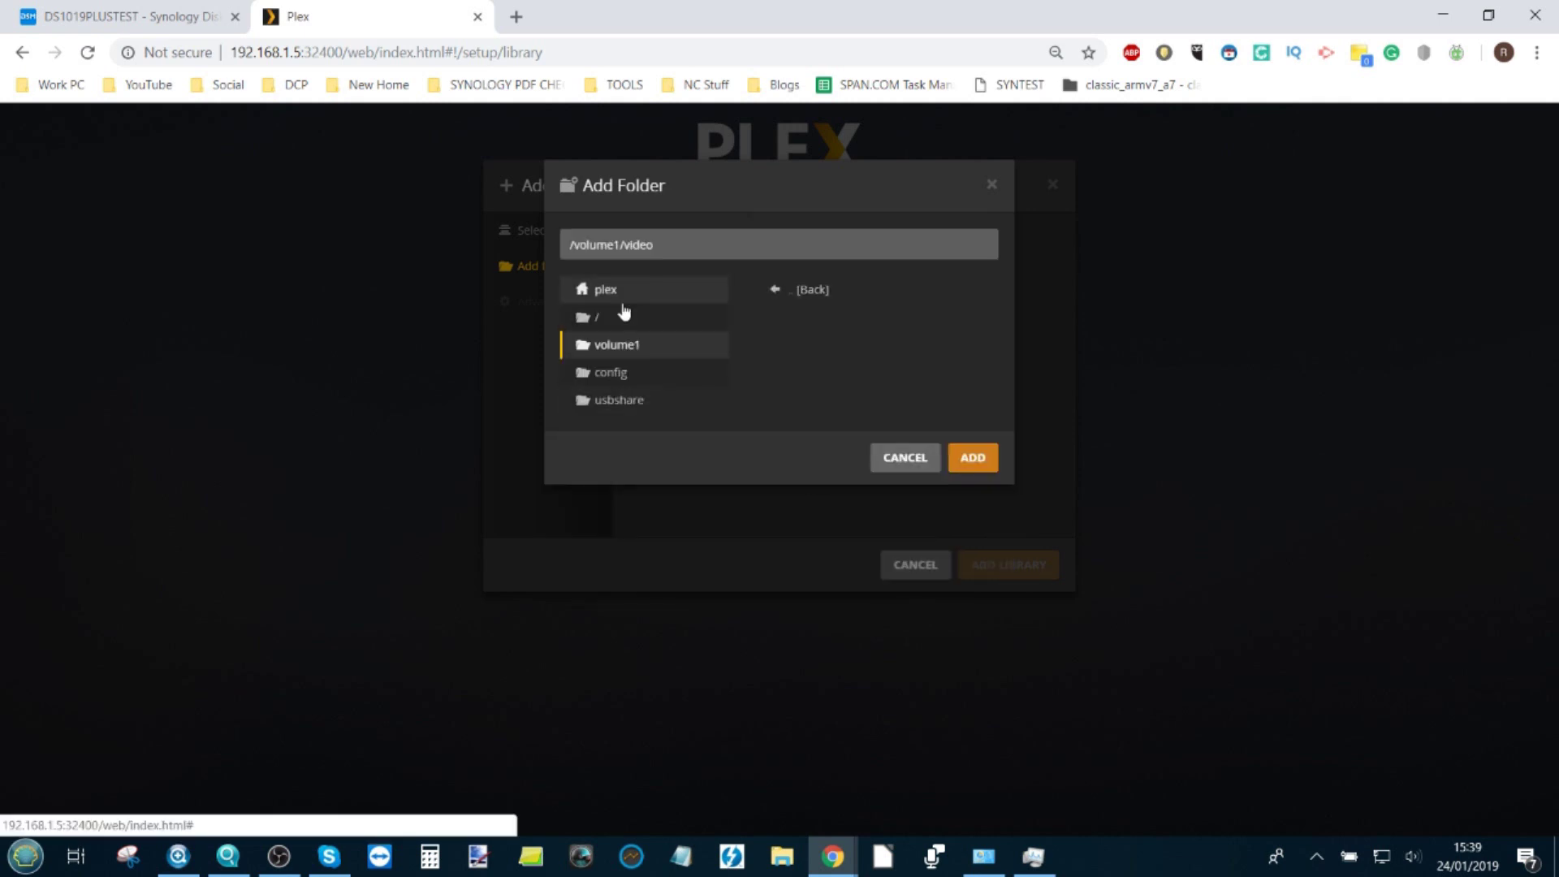
pyautogui.click(625, 353)
pyautogui.scroll(-5, 853, 453)
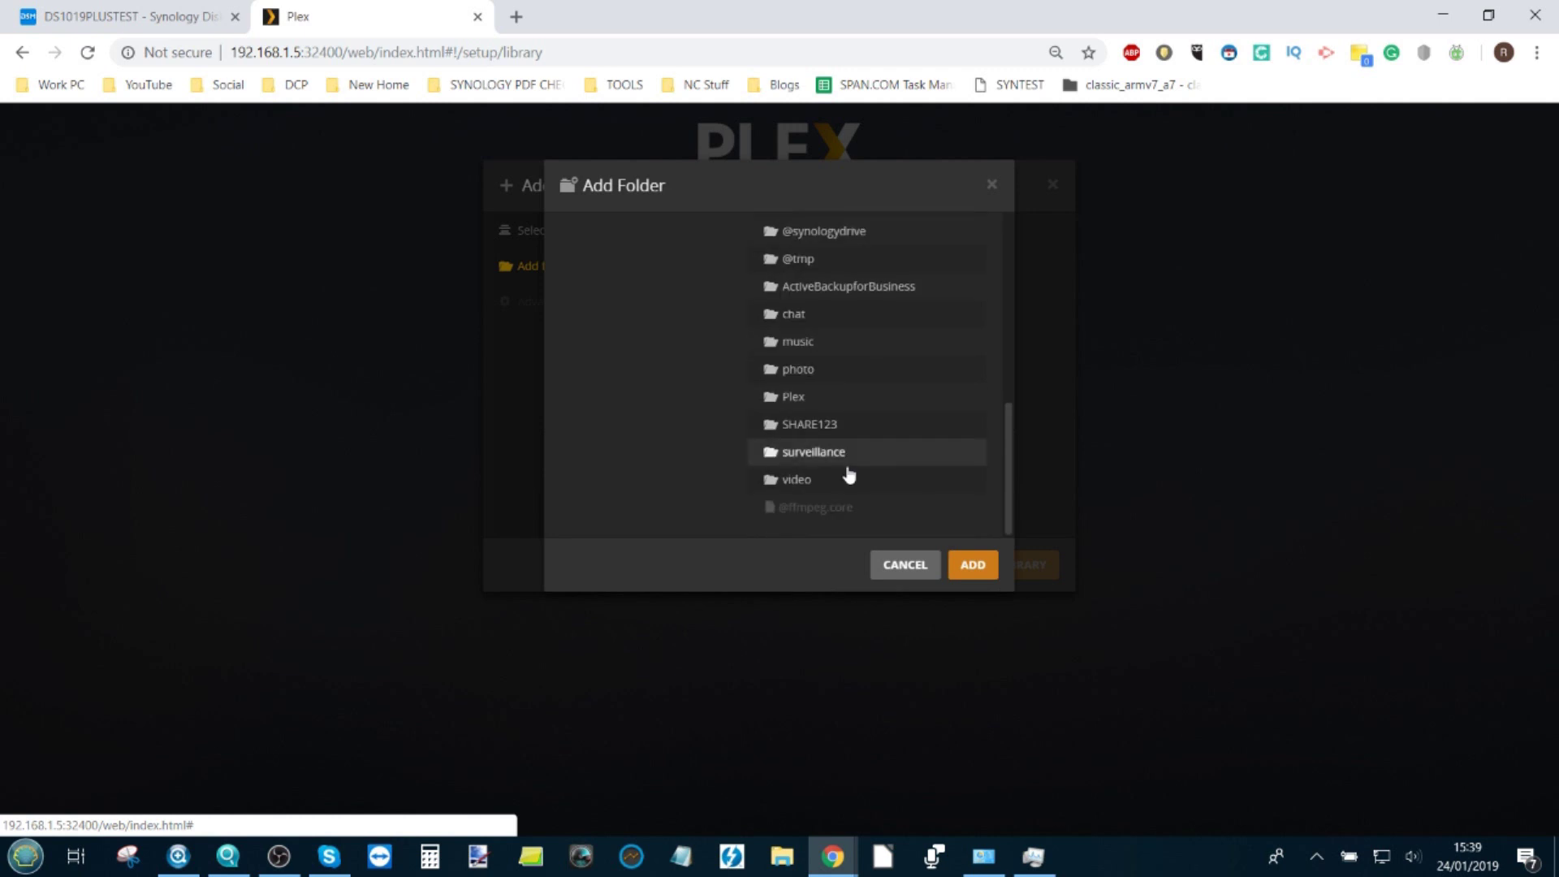
pyautogui.click(816, 480)
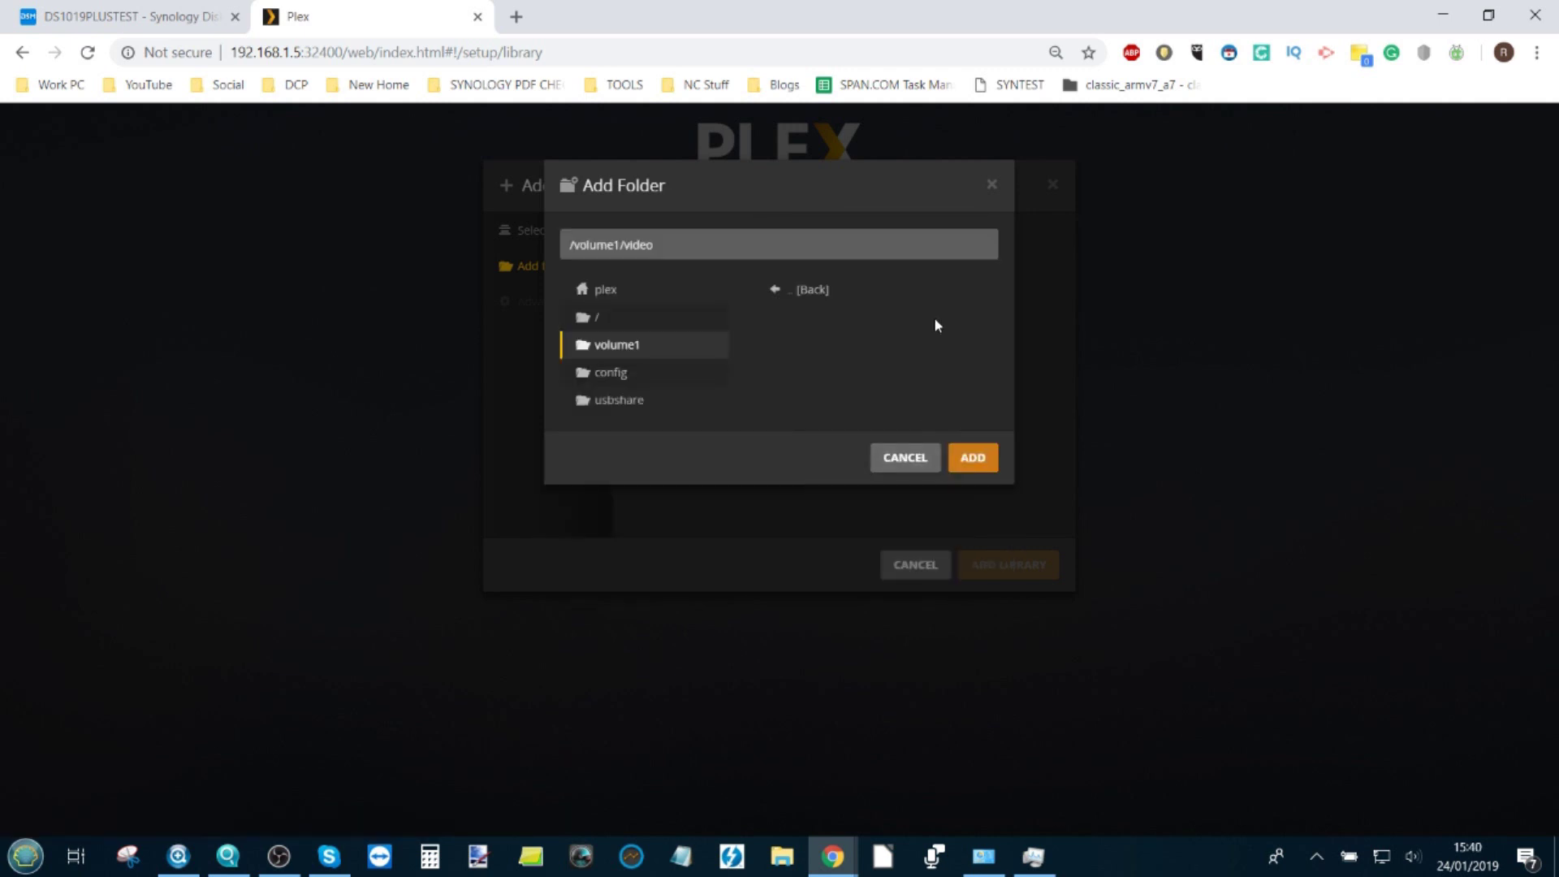
pyautogui.click(973, 459)
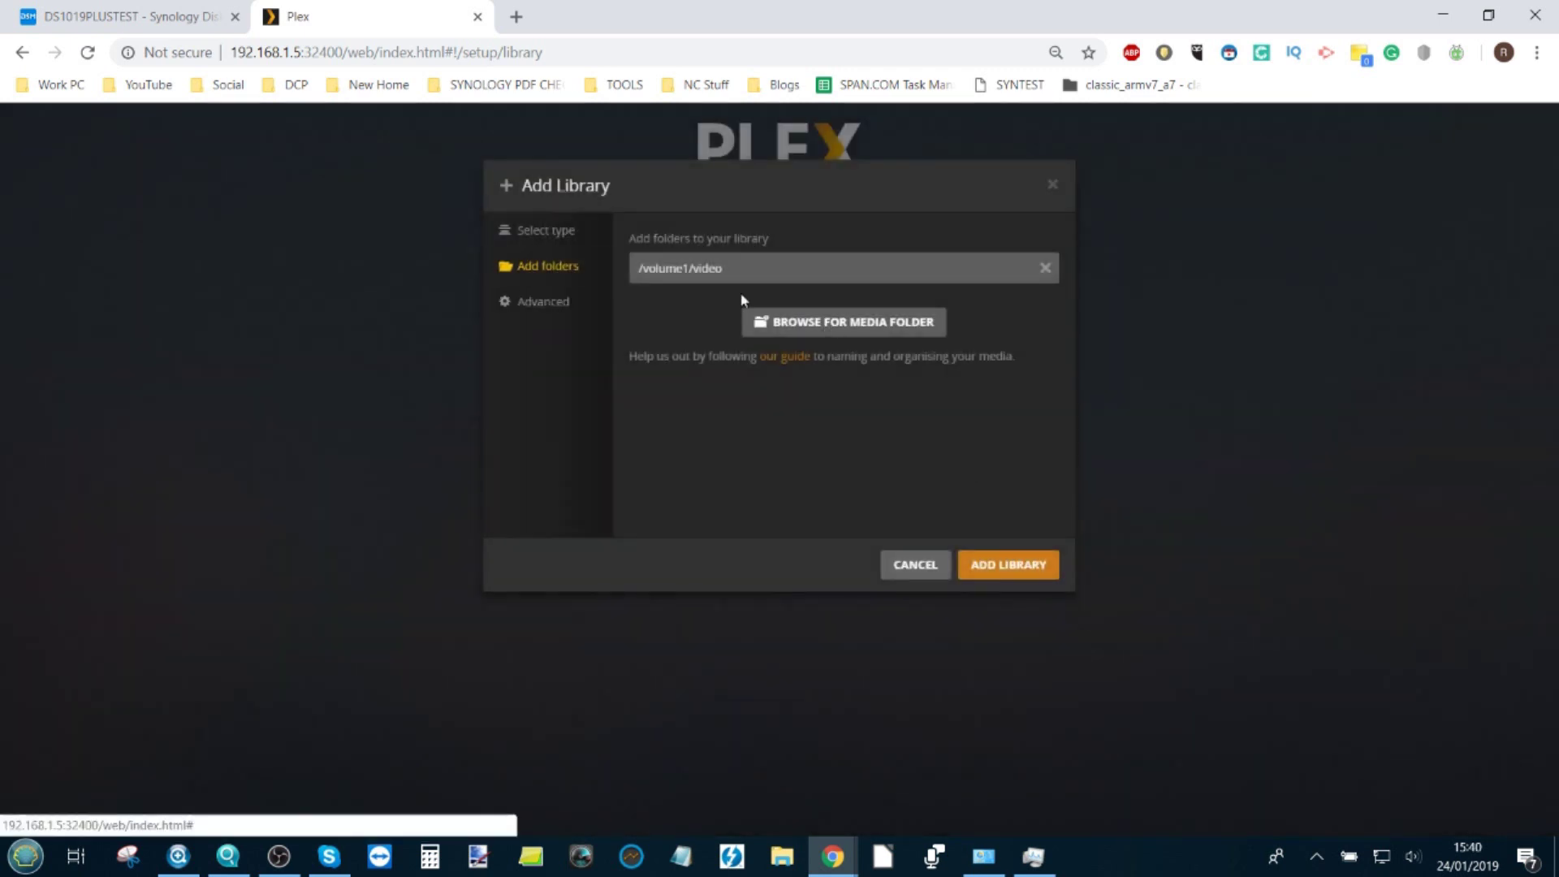
pyautogui.click(995, 566)
# Start a second library of type Music, name it "Music and Audio", and proceed to its folders.
pyautogui.click(785, 440)
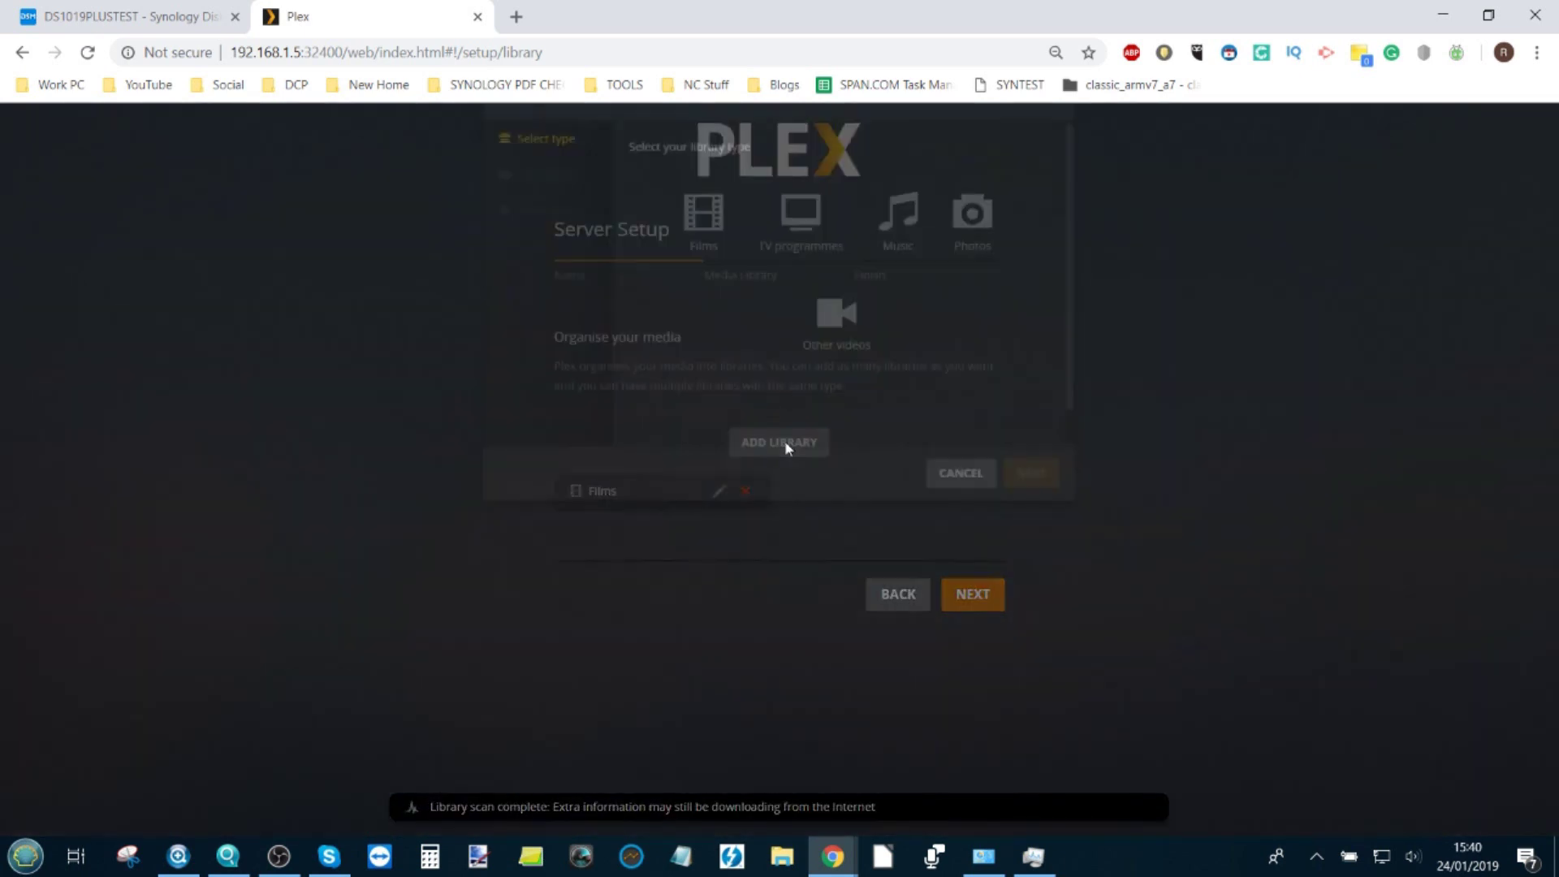
pyautogui.click(898, 304)
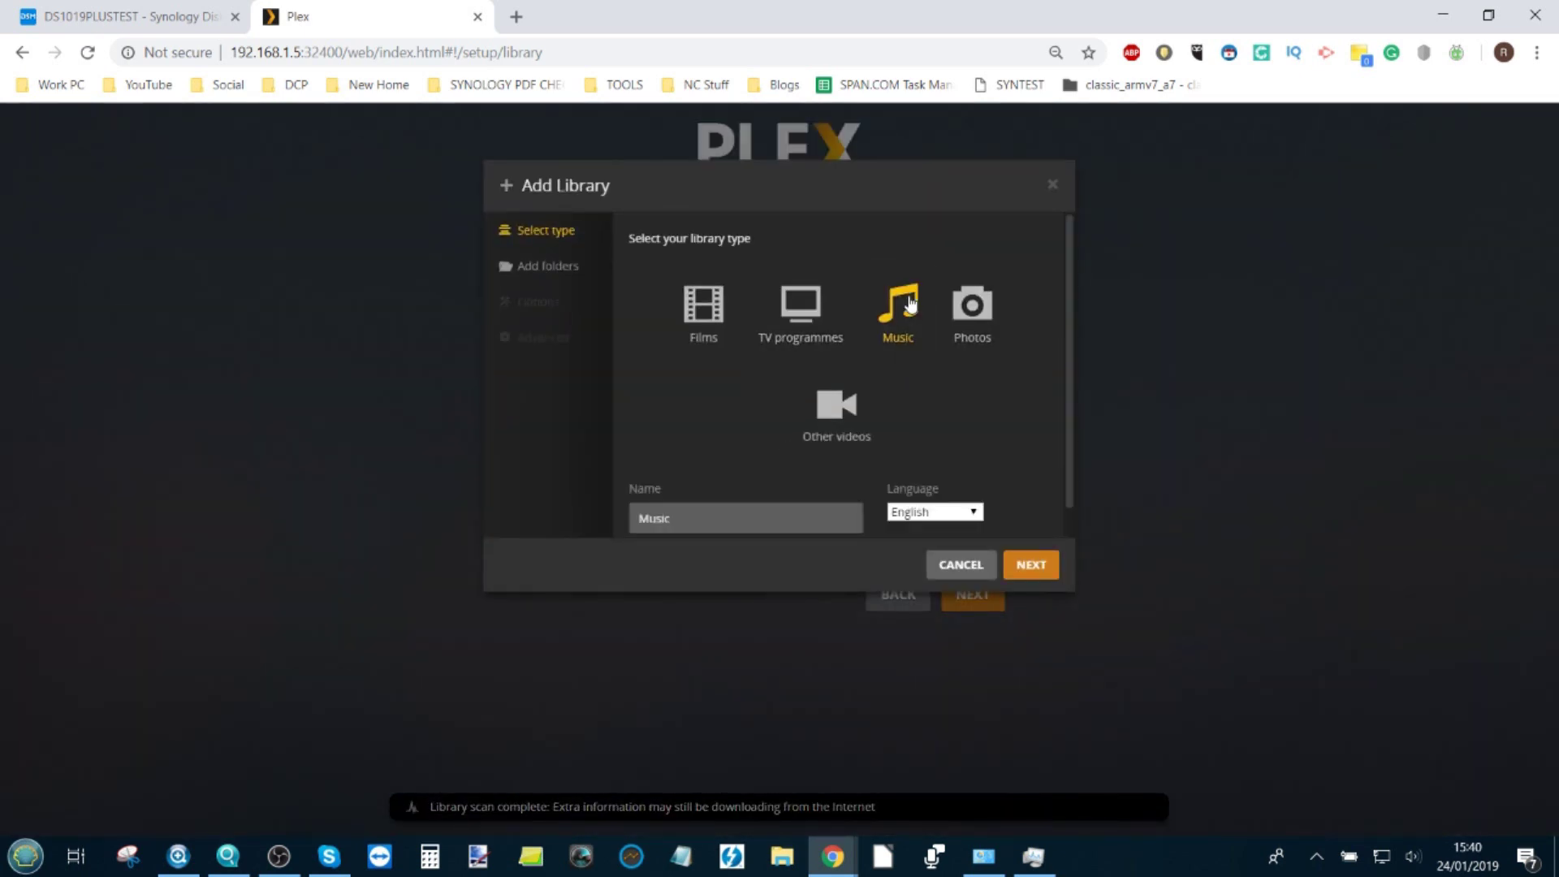
pyautogui.click(777, 516)
pyautogui.write('and A')
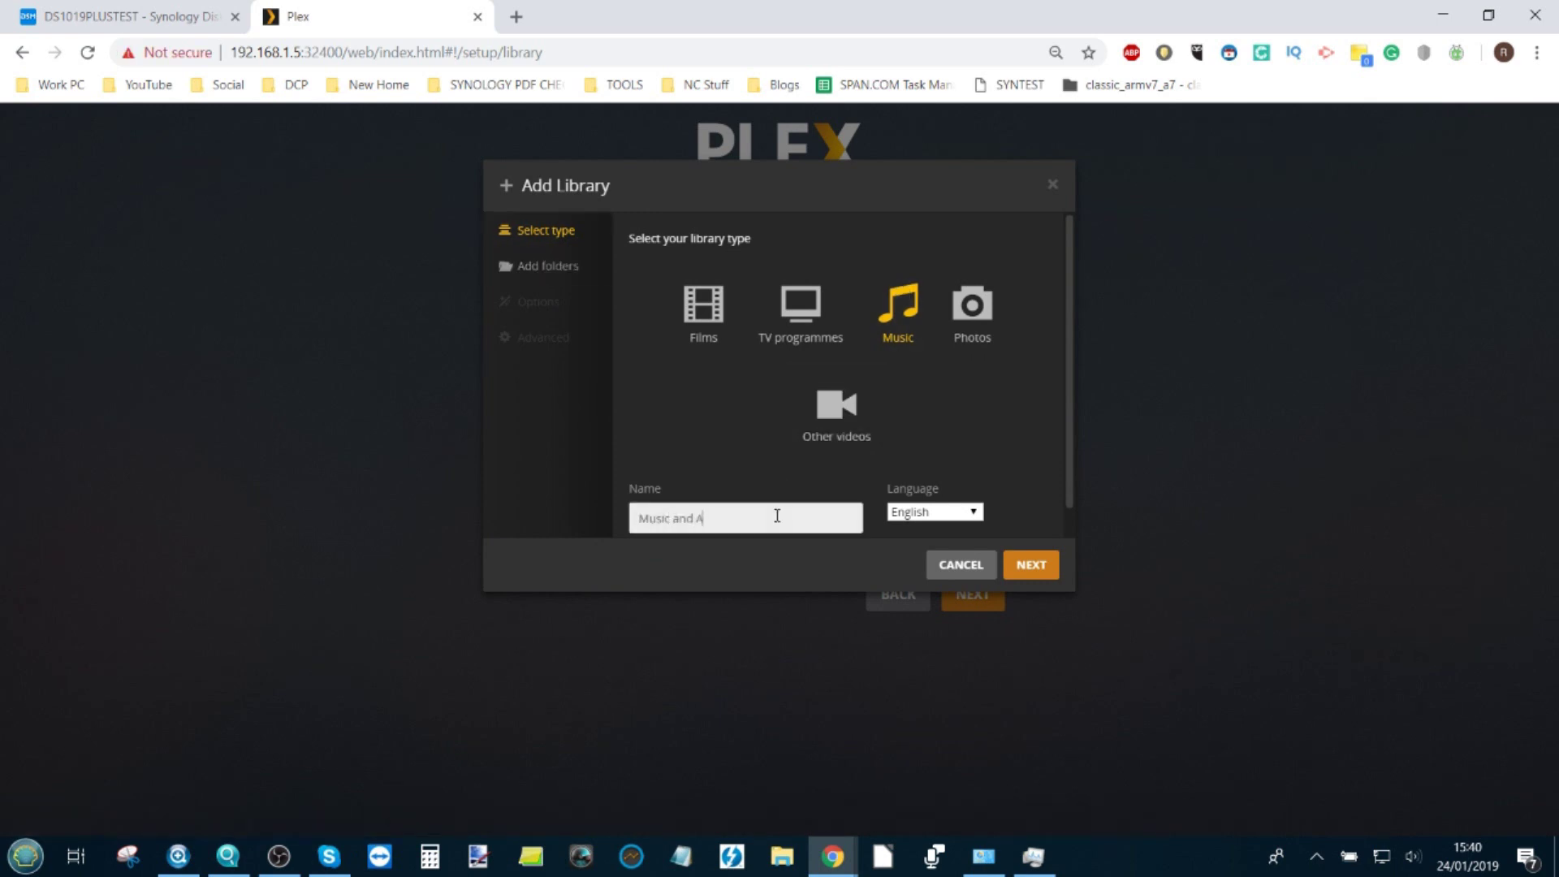
pyautogui.write('udio')
pyautogui.click(1028, 575)
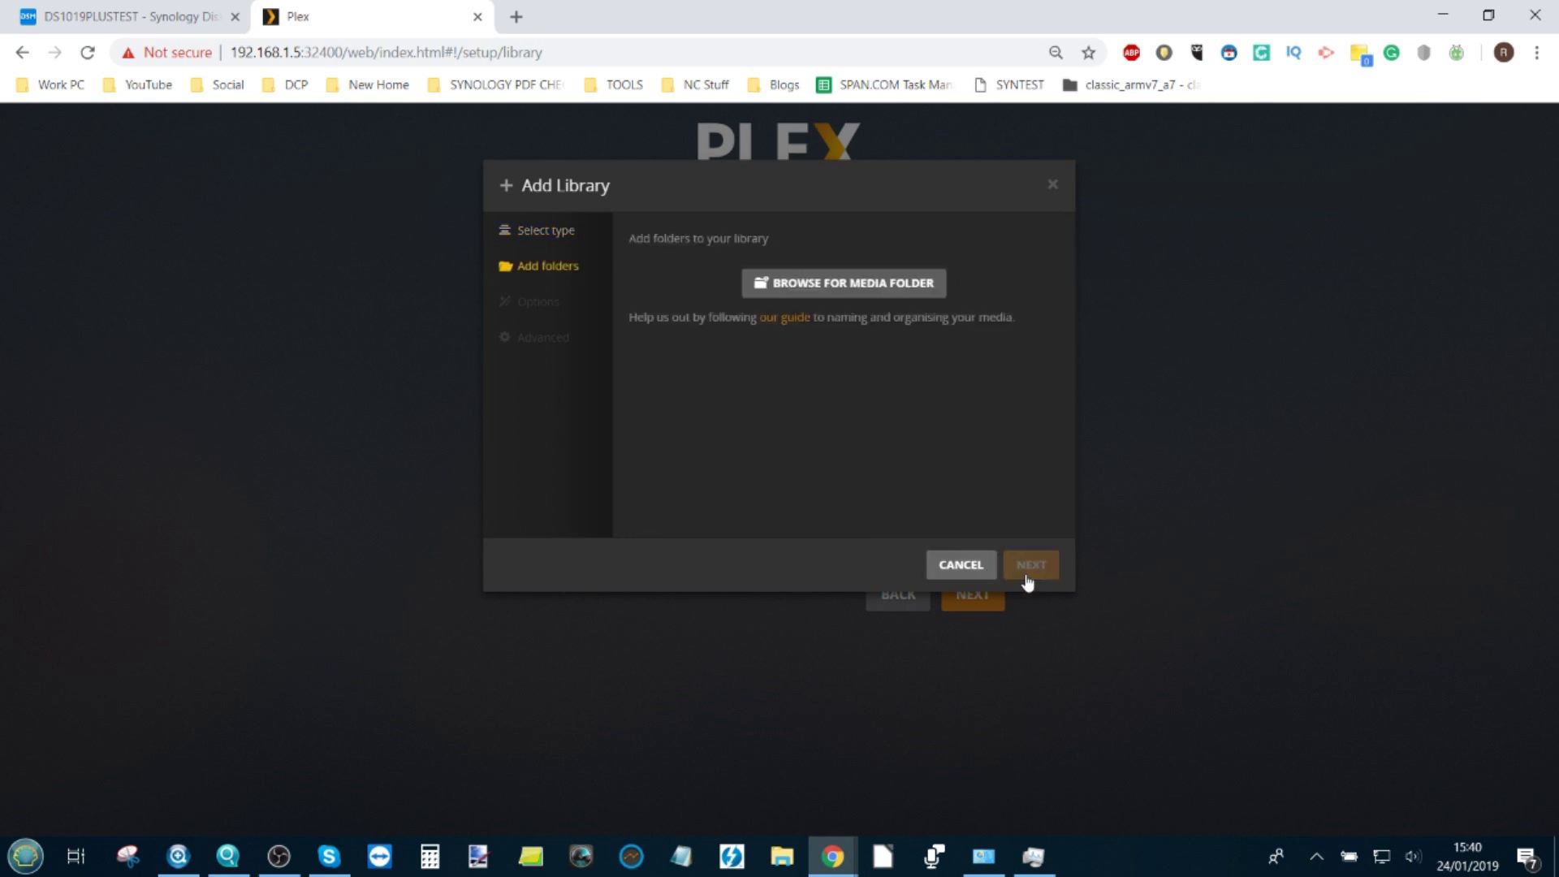
# Add /volume1/music as the media folder for the Music and Audio library, leaving it as the only folder.
pyautogui.click(778, 286)
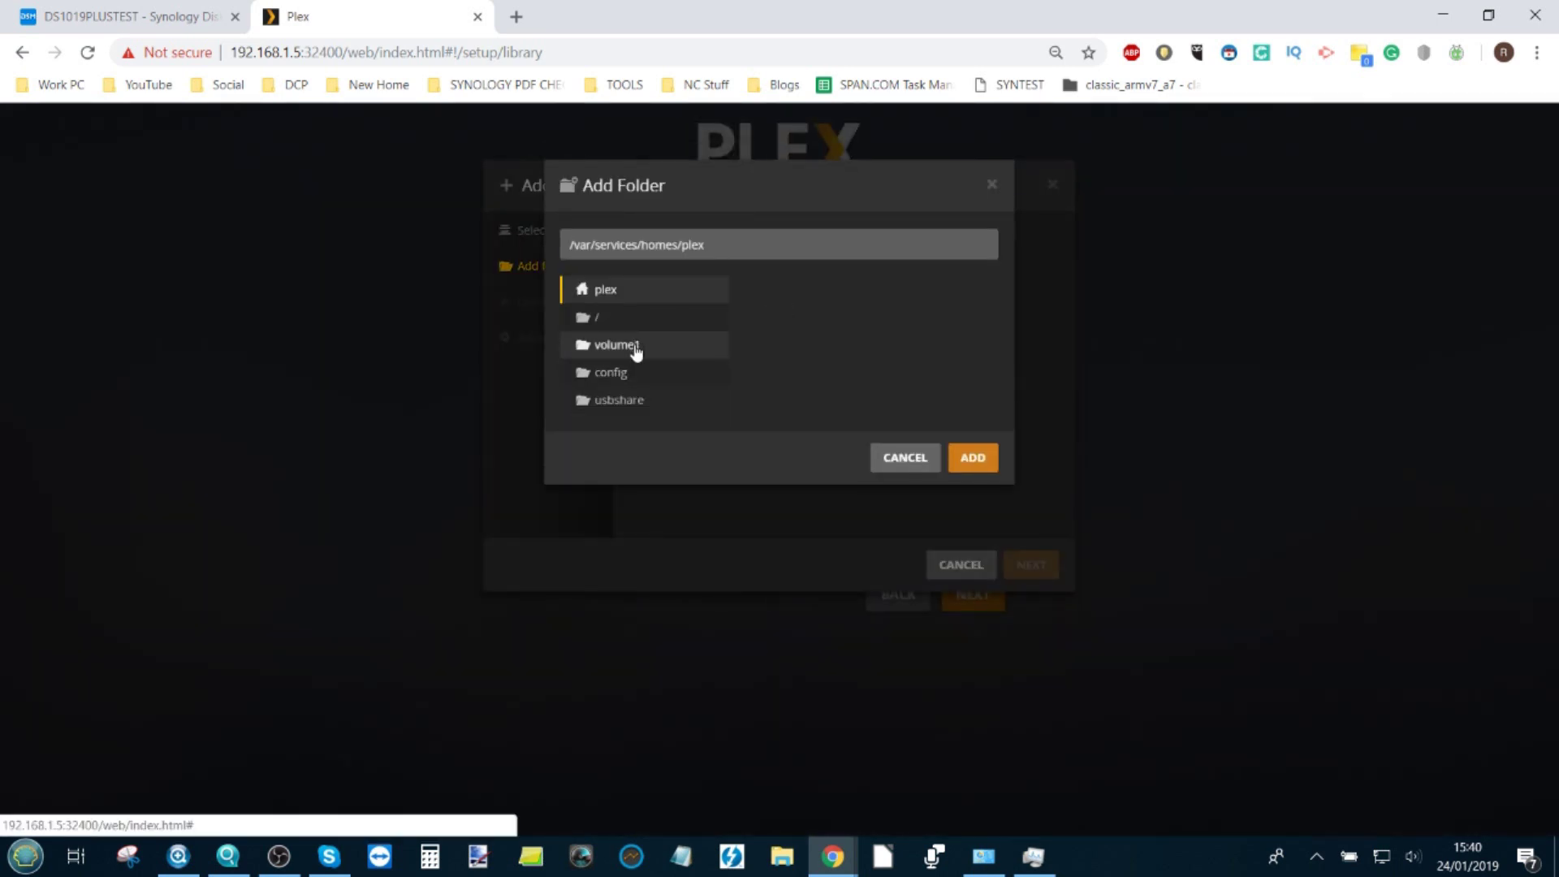
pyautogui.click(636, 348)
pyautogui.scroll(-3, 926, 358)
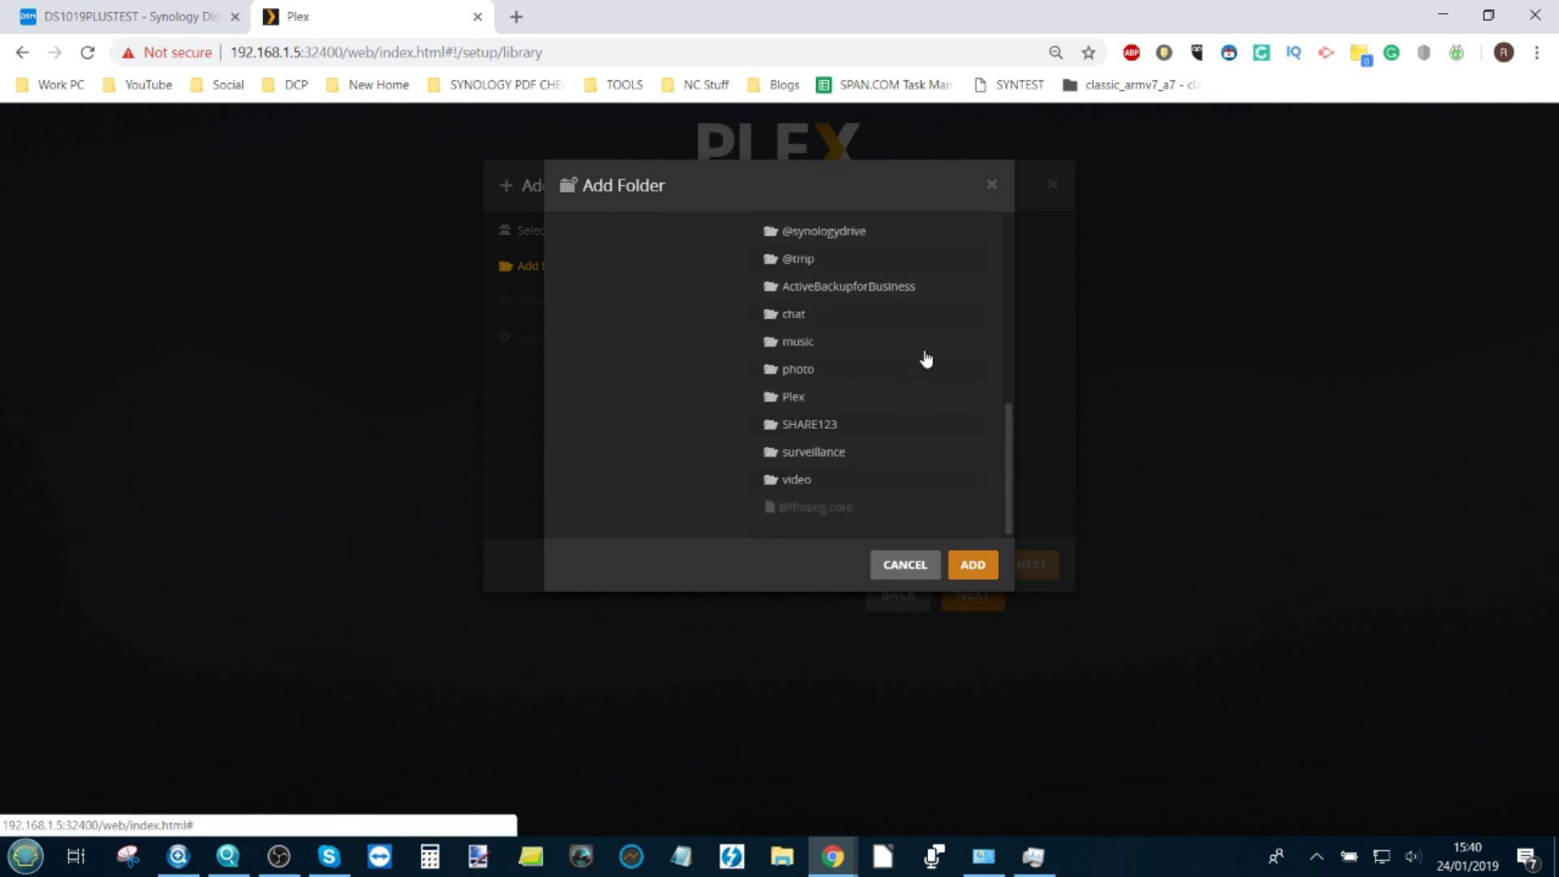
pyautogui.click(821, 342)
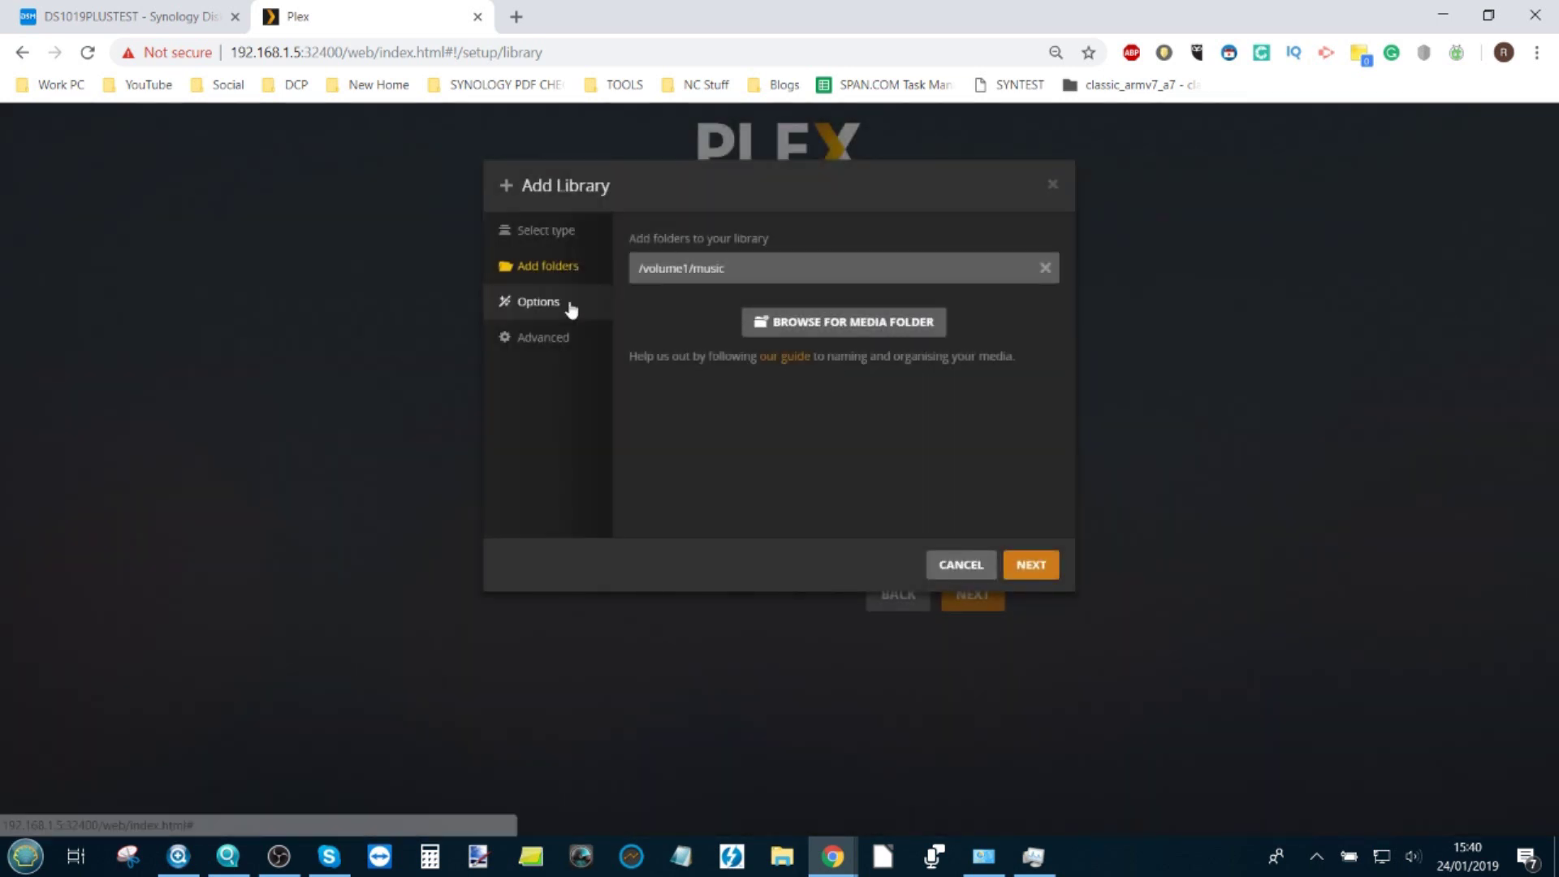
pyautogui.click(849, 325)
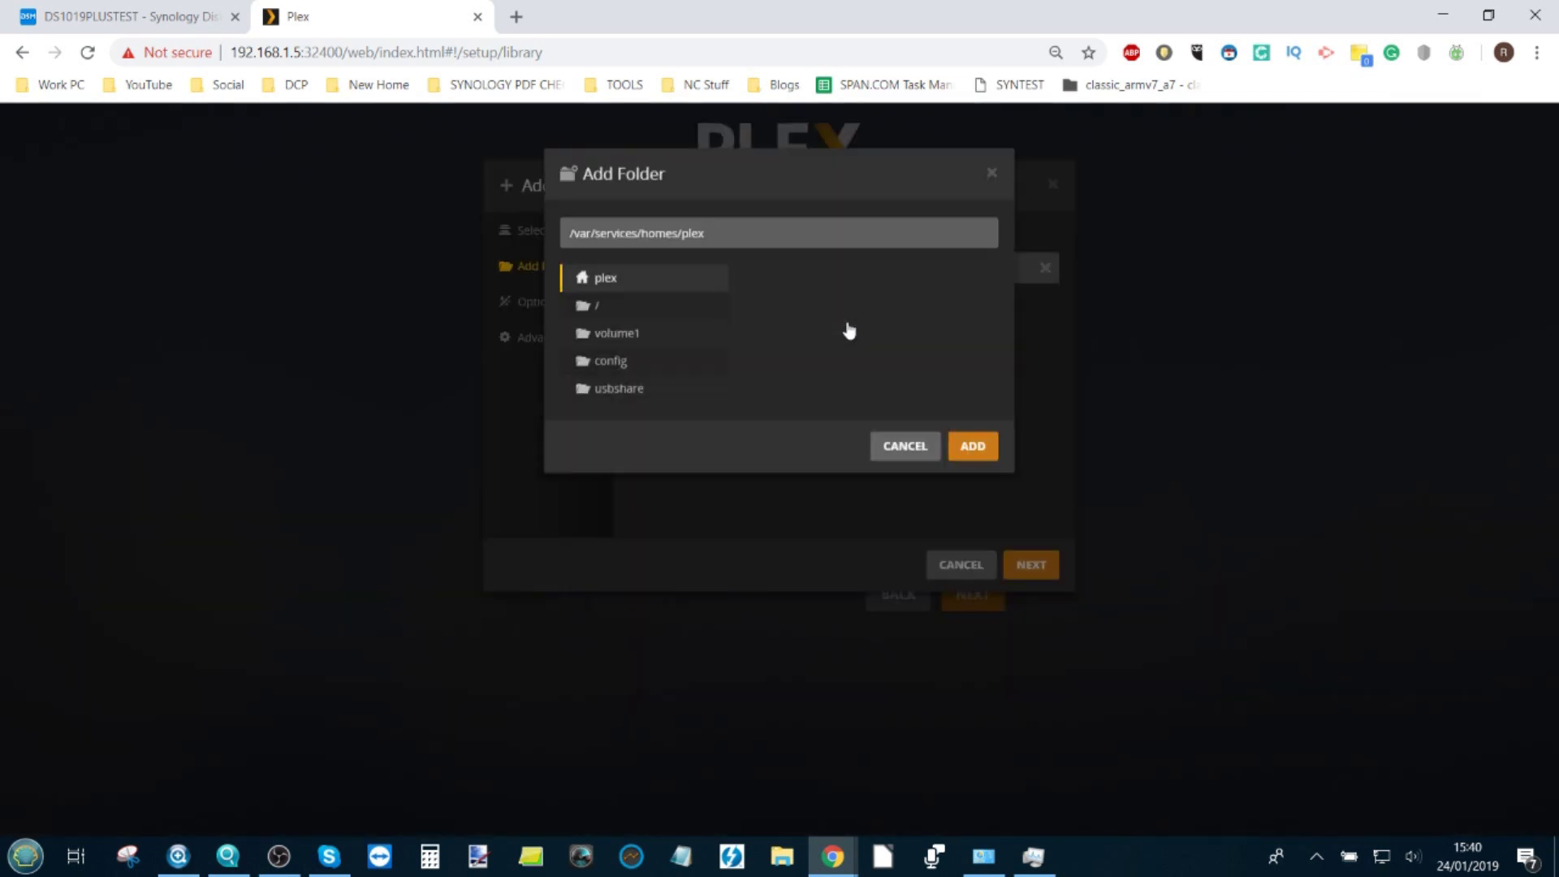
pyautogui.click(909, 457)
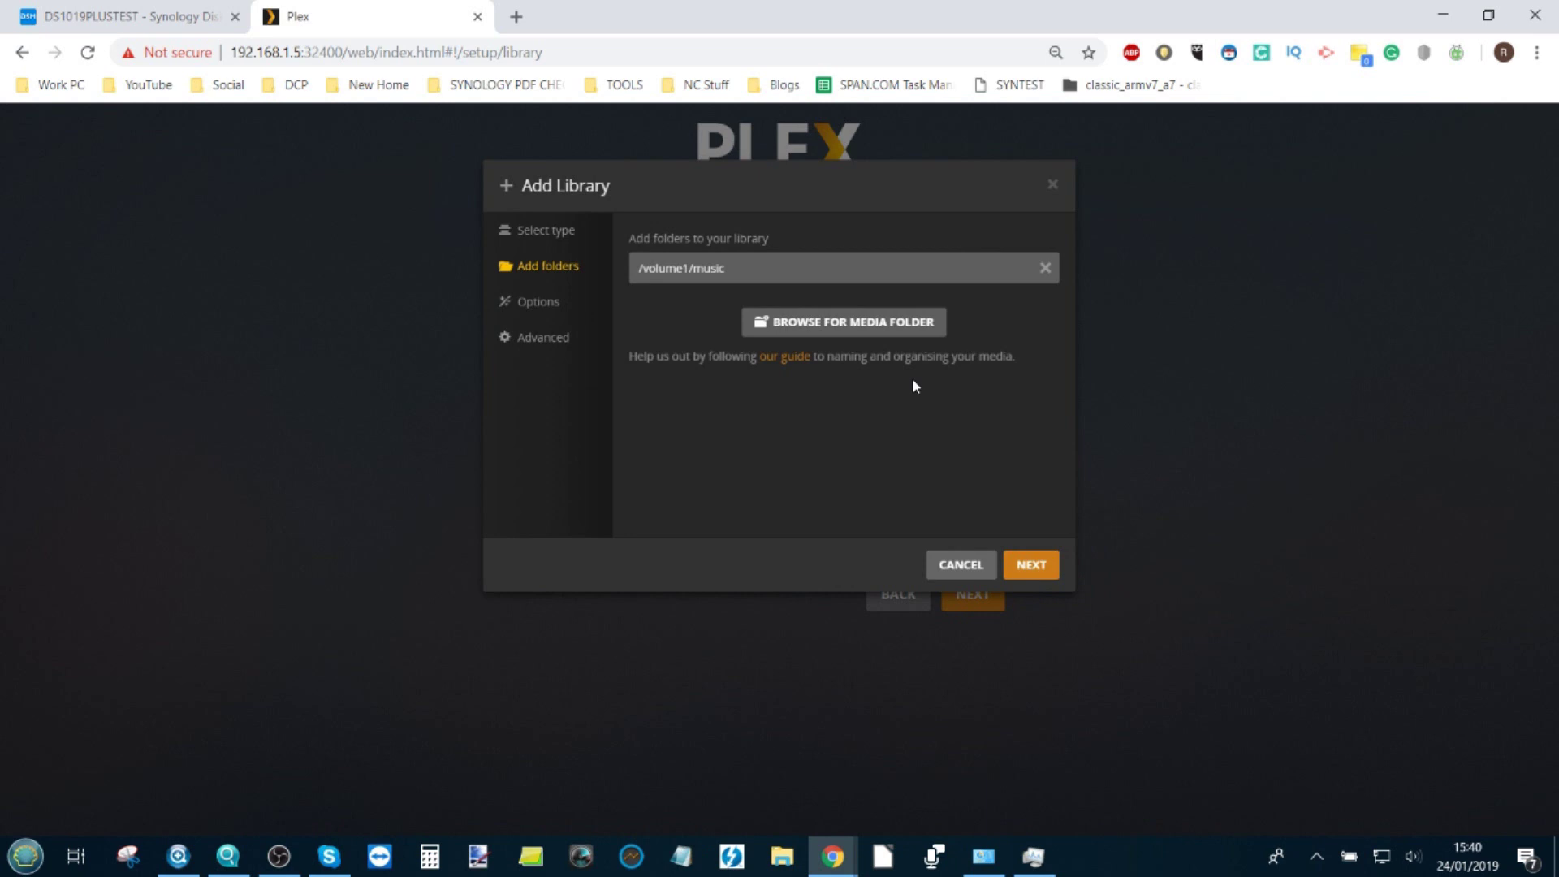
# Create the library as a basic music library with the default advanced settings, and finish the server setup.
pyautogui.click(1031, 563)
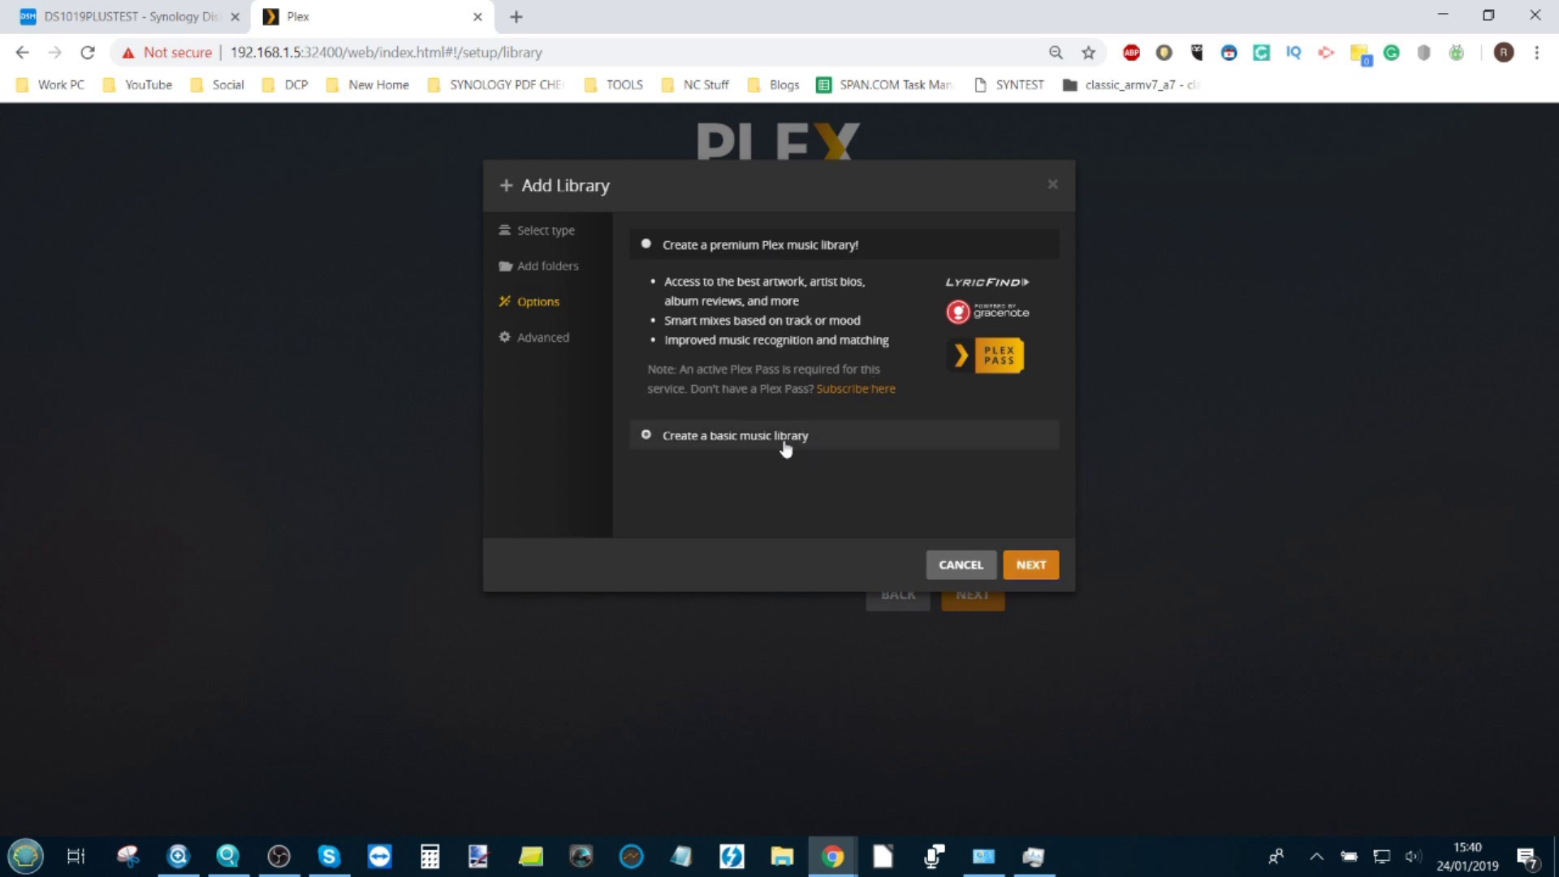
pyautogui.click(1021, 567)
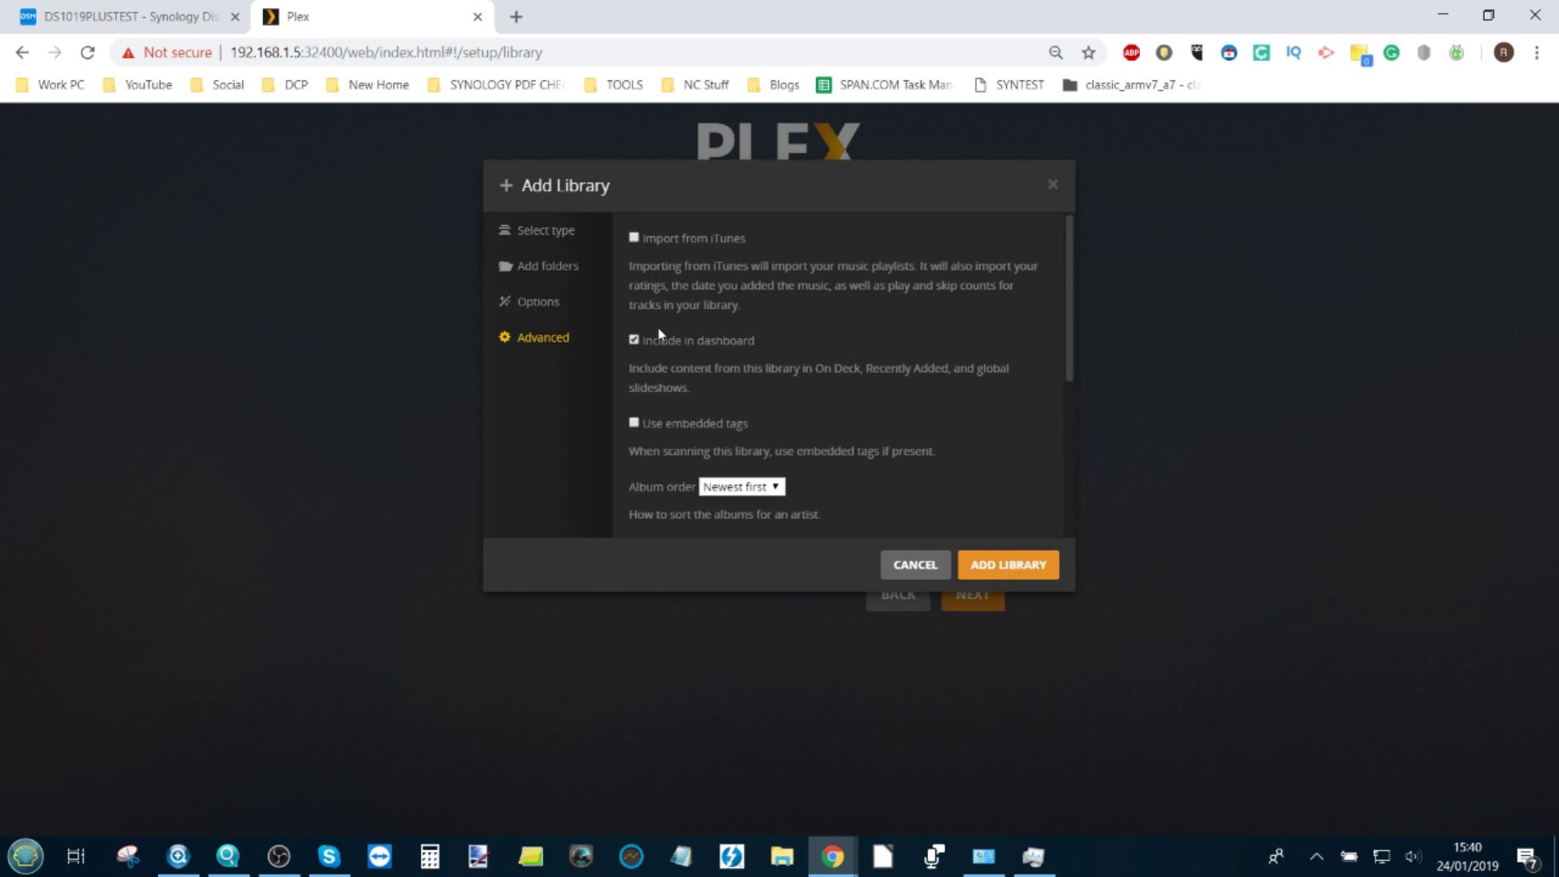
pyautogui.scroll(-4, 778, 354)
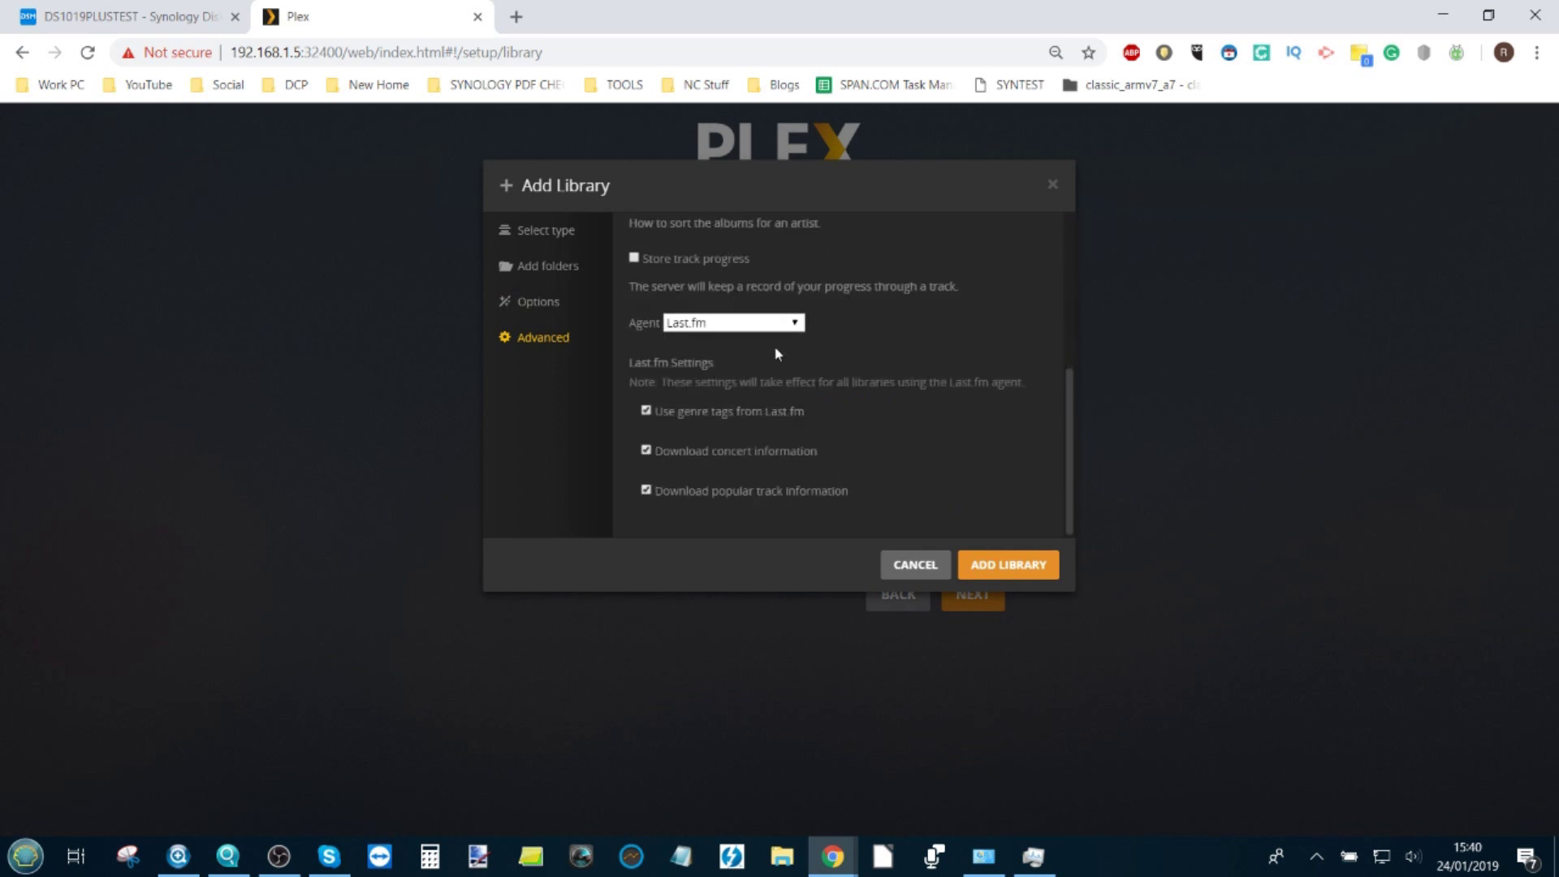
pyautogui.click(981, 569)
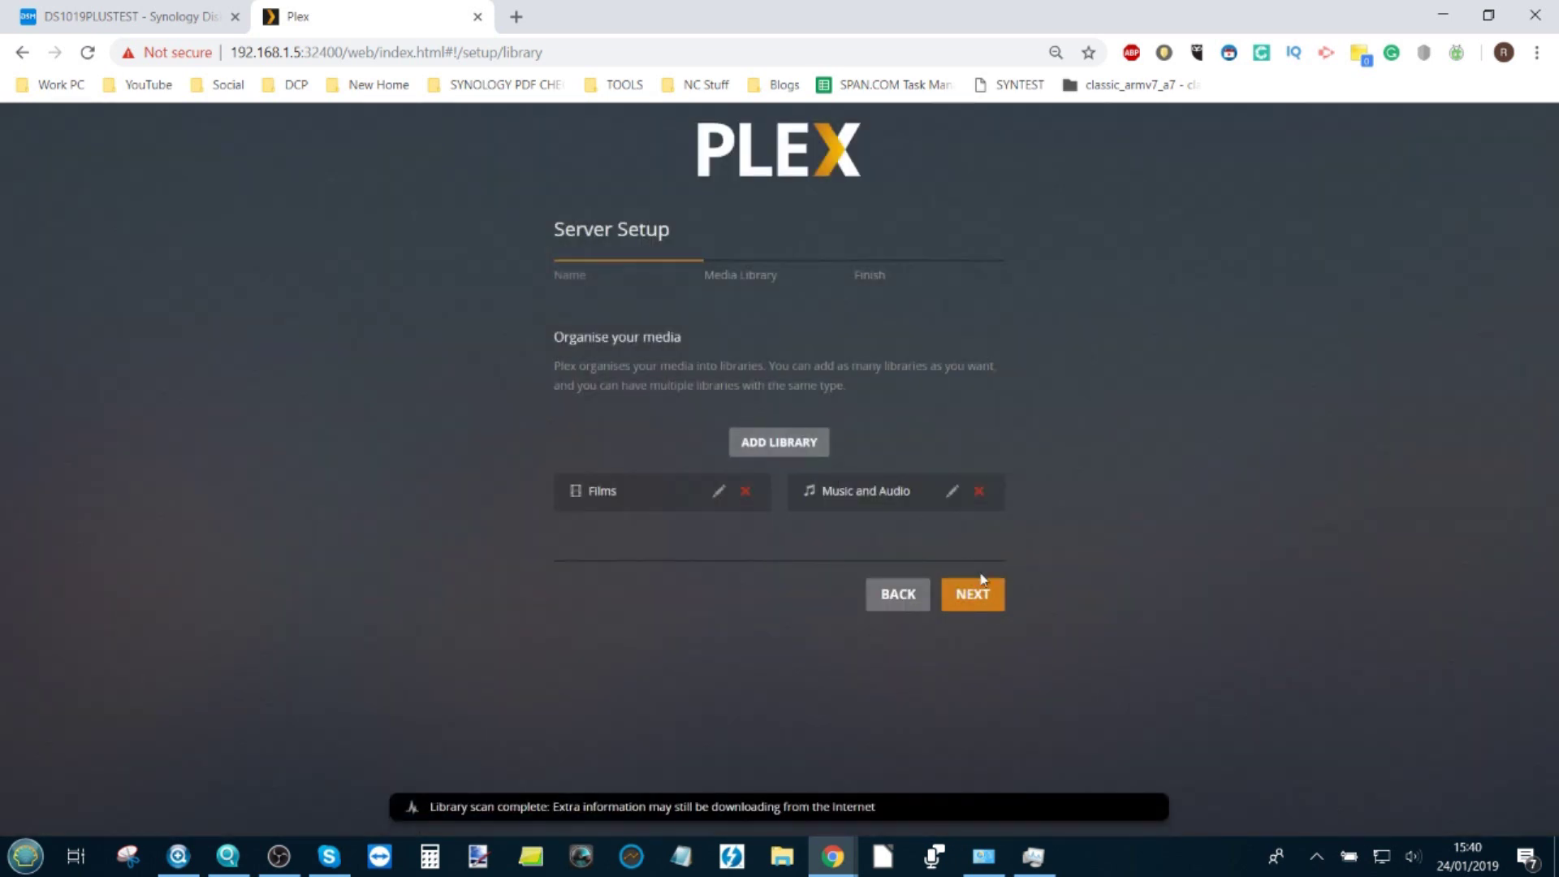
pyautogui.click(980, 601)
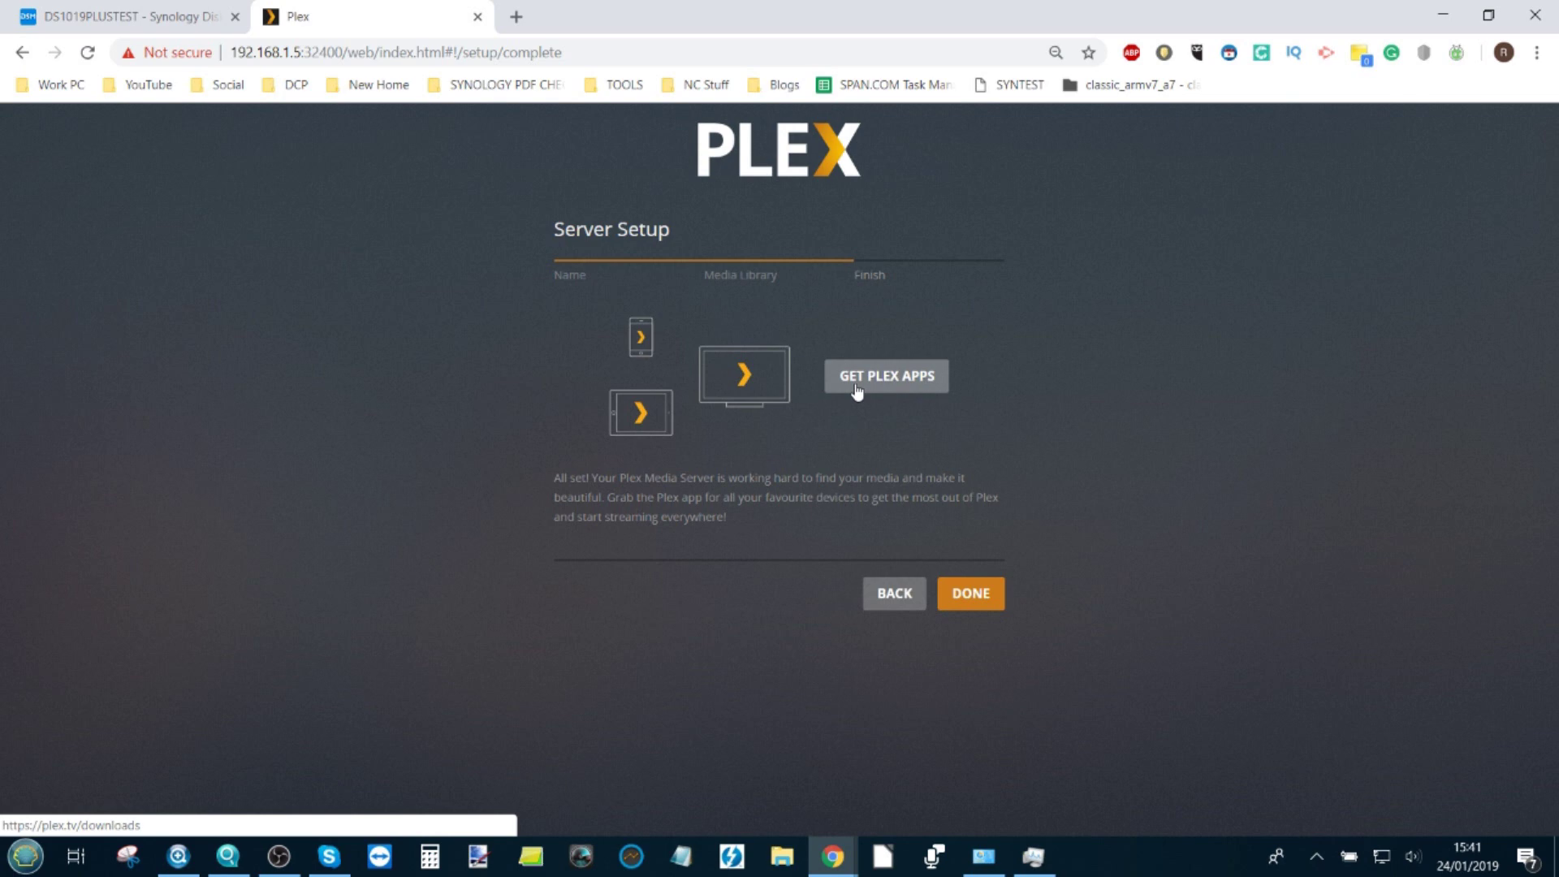
pyautogui.click(956, 599)
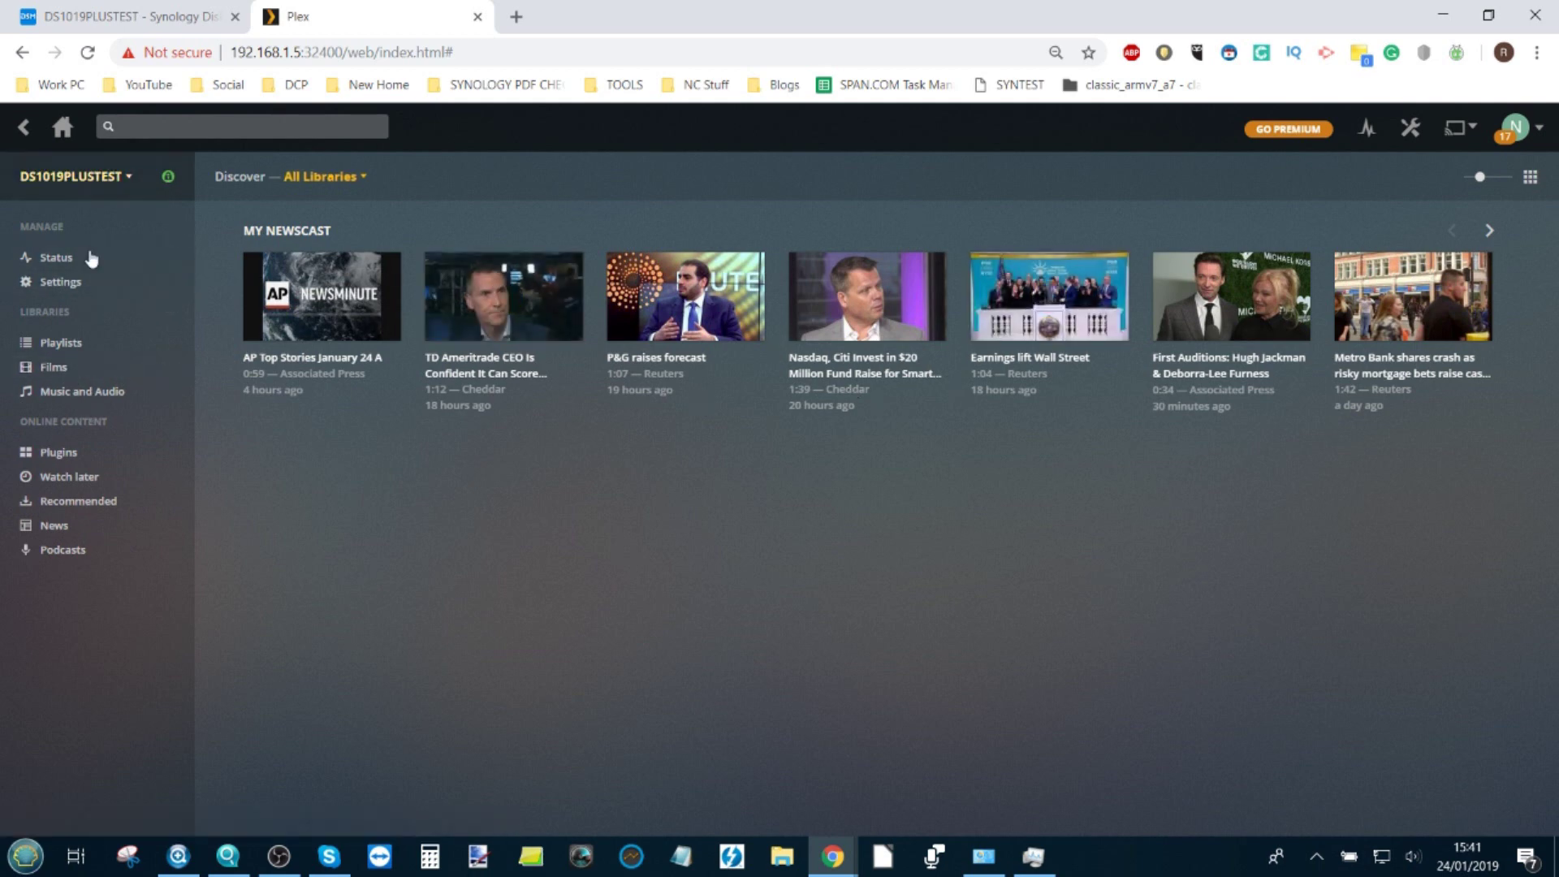
# Check the contents of the Films and Music and Audio libraries, ending on the Films library.
pyautogui.click(70, 366)
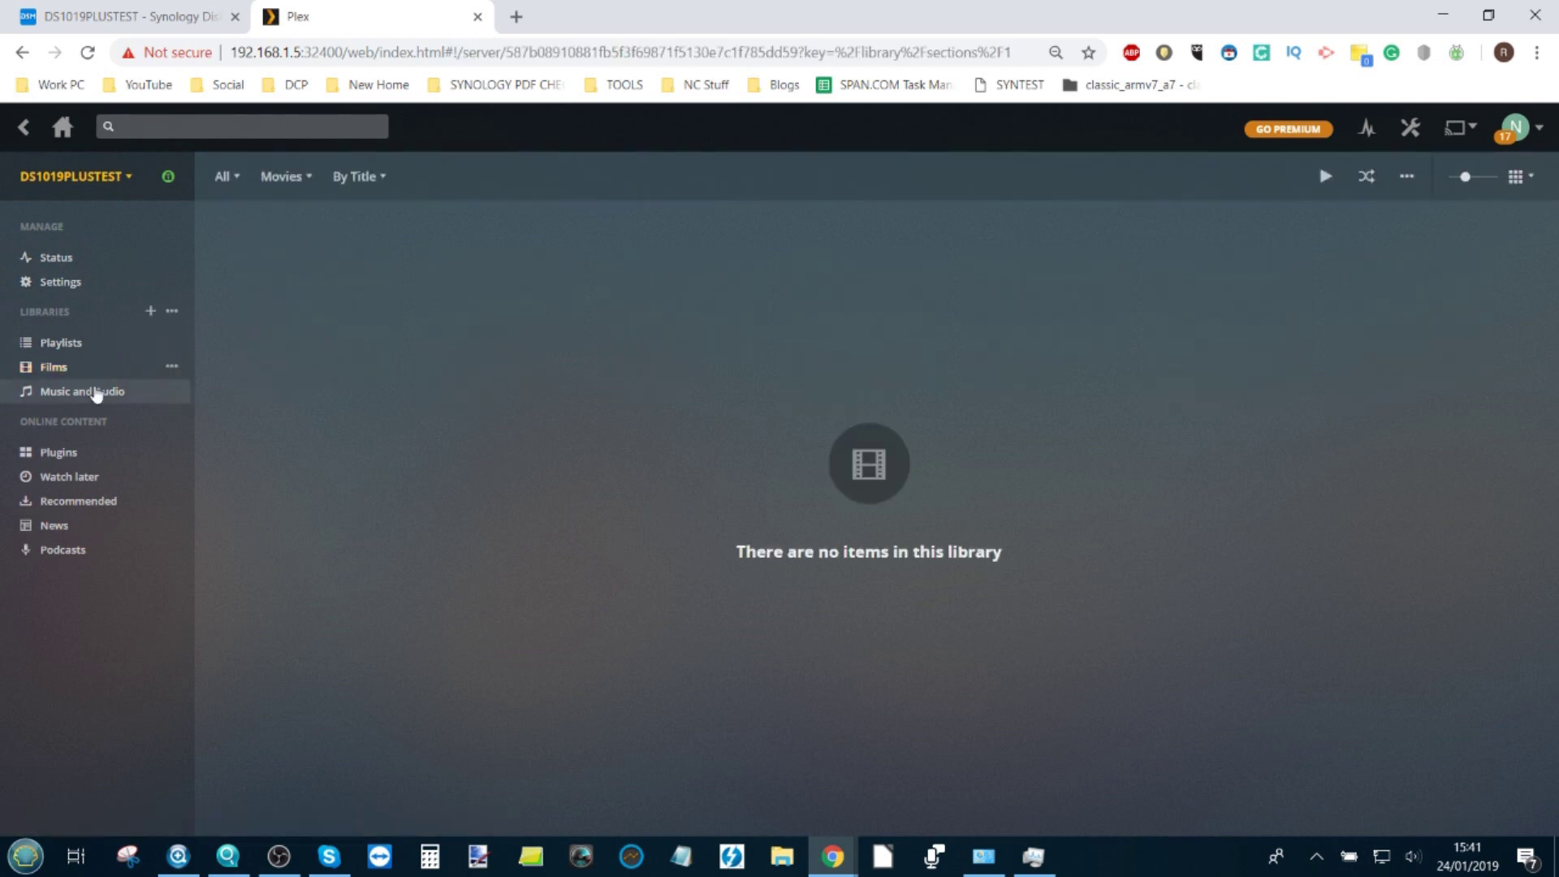
pyautogui.click(97, 393)
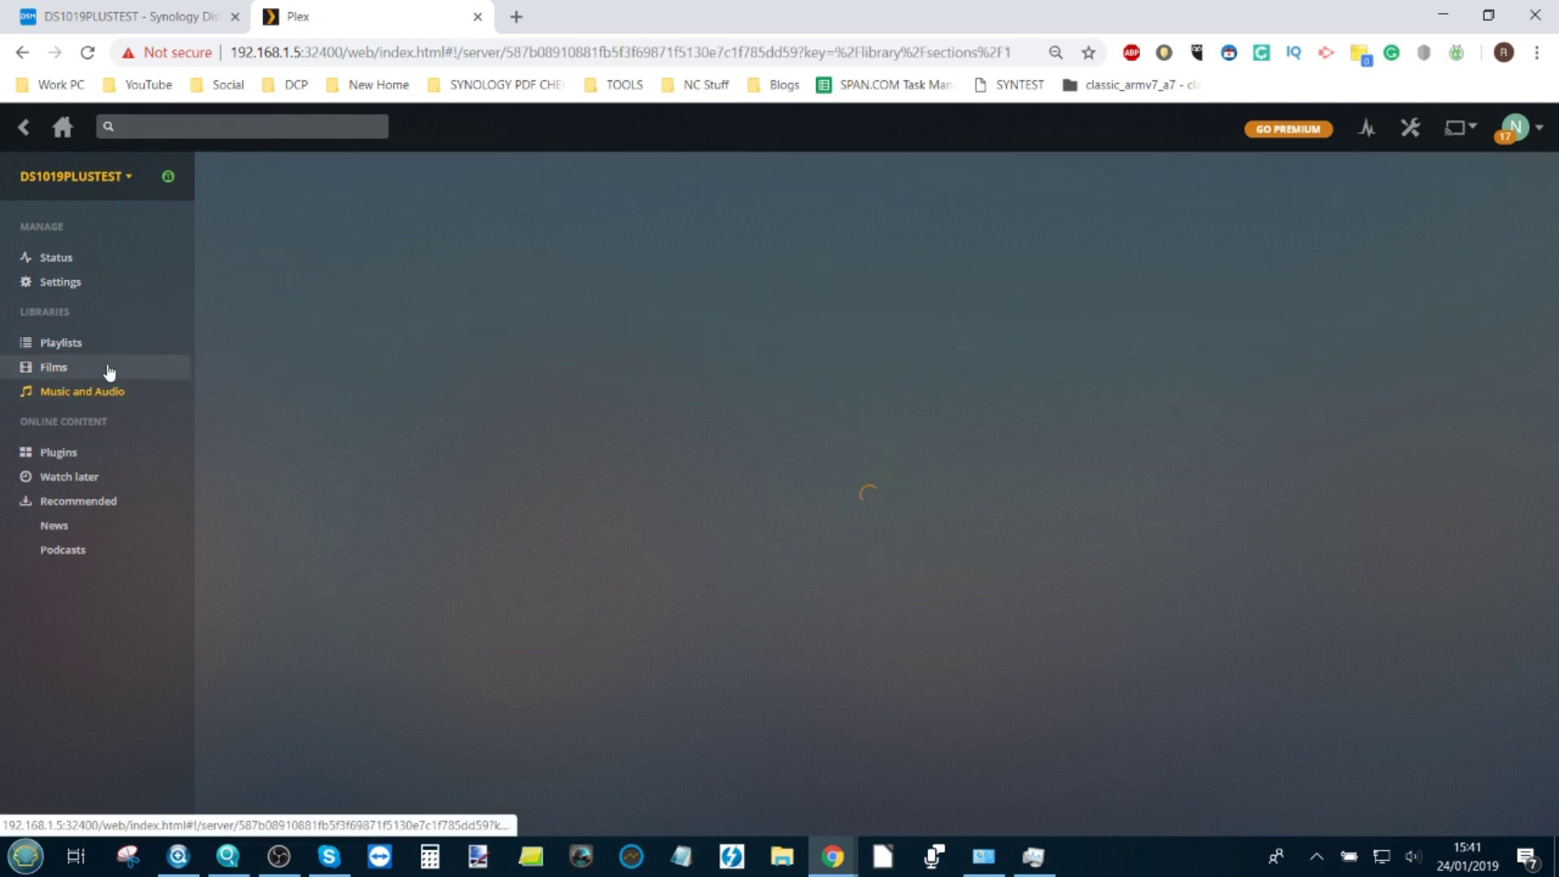
pyautogui.click(109, 372)
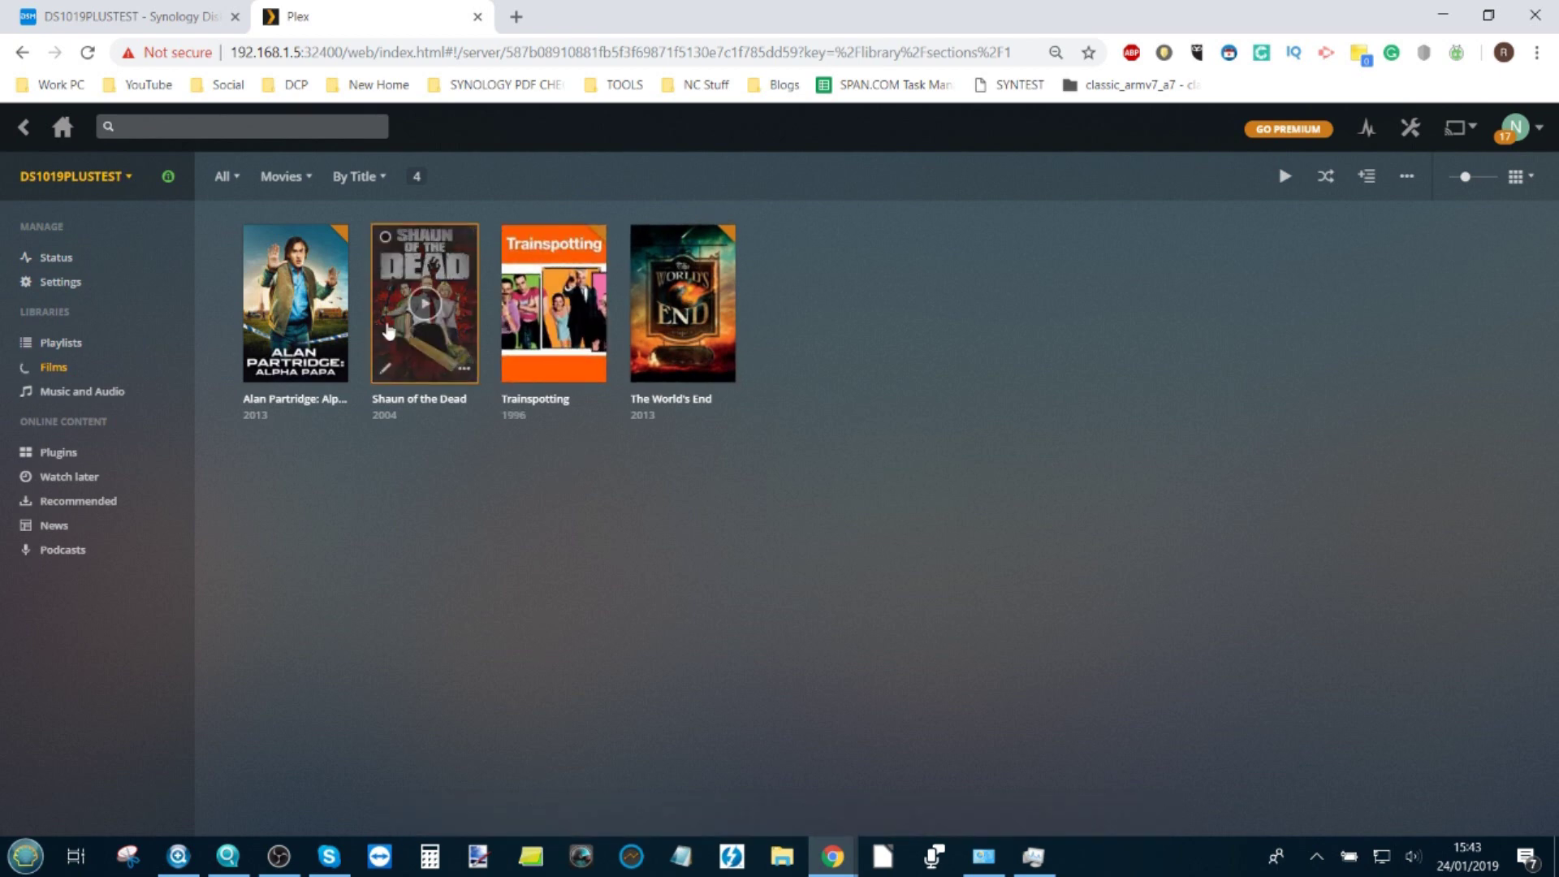
pyautogui.moveTo(323, 329)
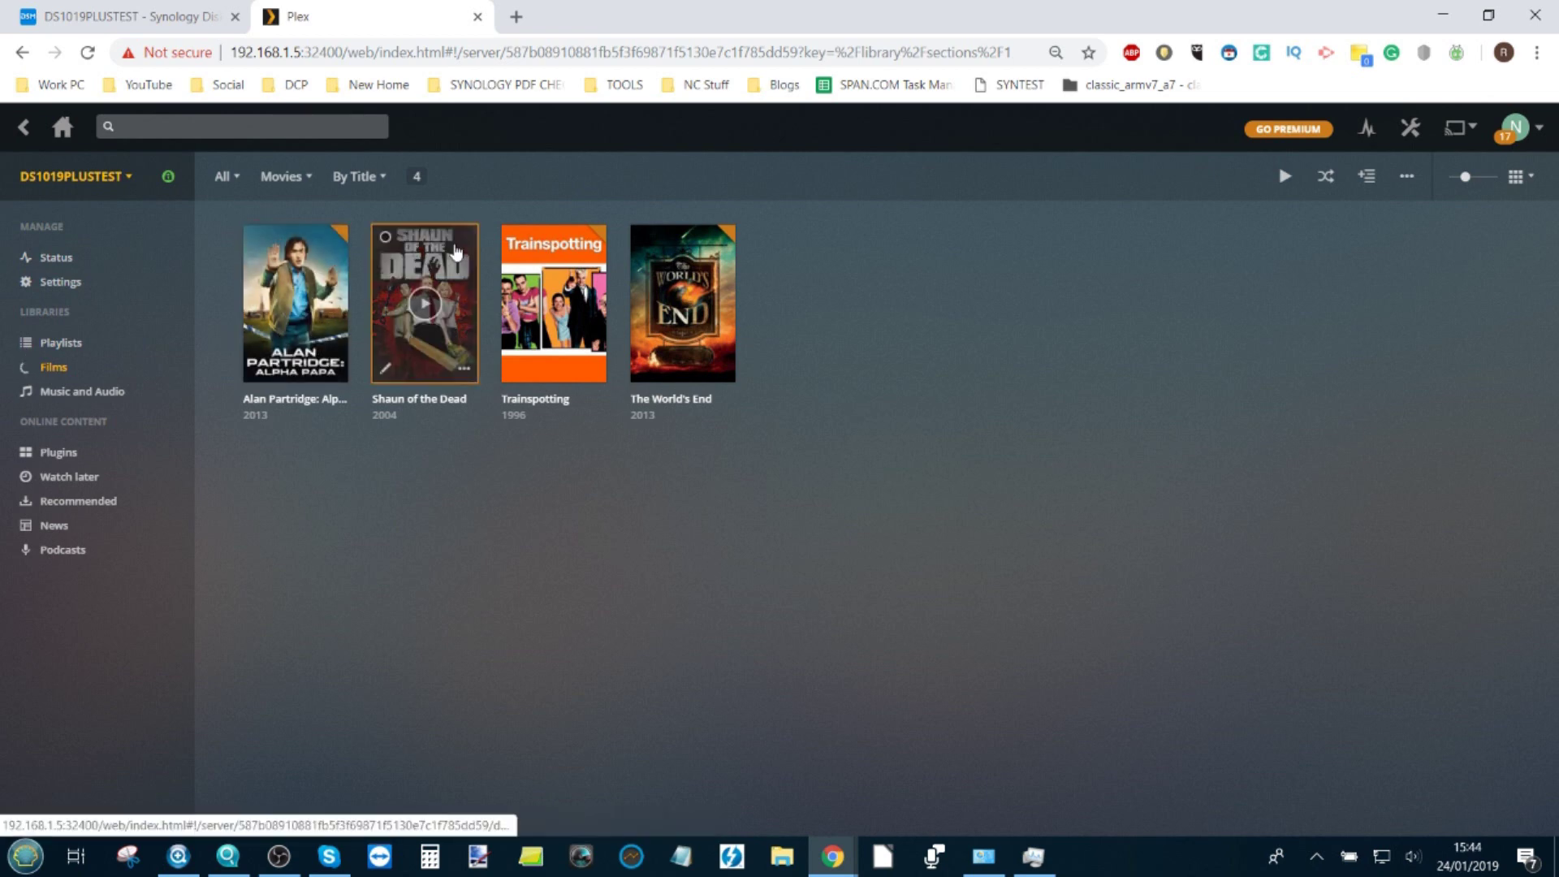
# Open Shaun of the Dead from the Films library and review its details, cast, related movies and the server address in use.
pyautogui.click(455, 251)
pyautogui.scroll(-1, 666, 436)
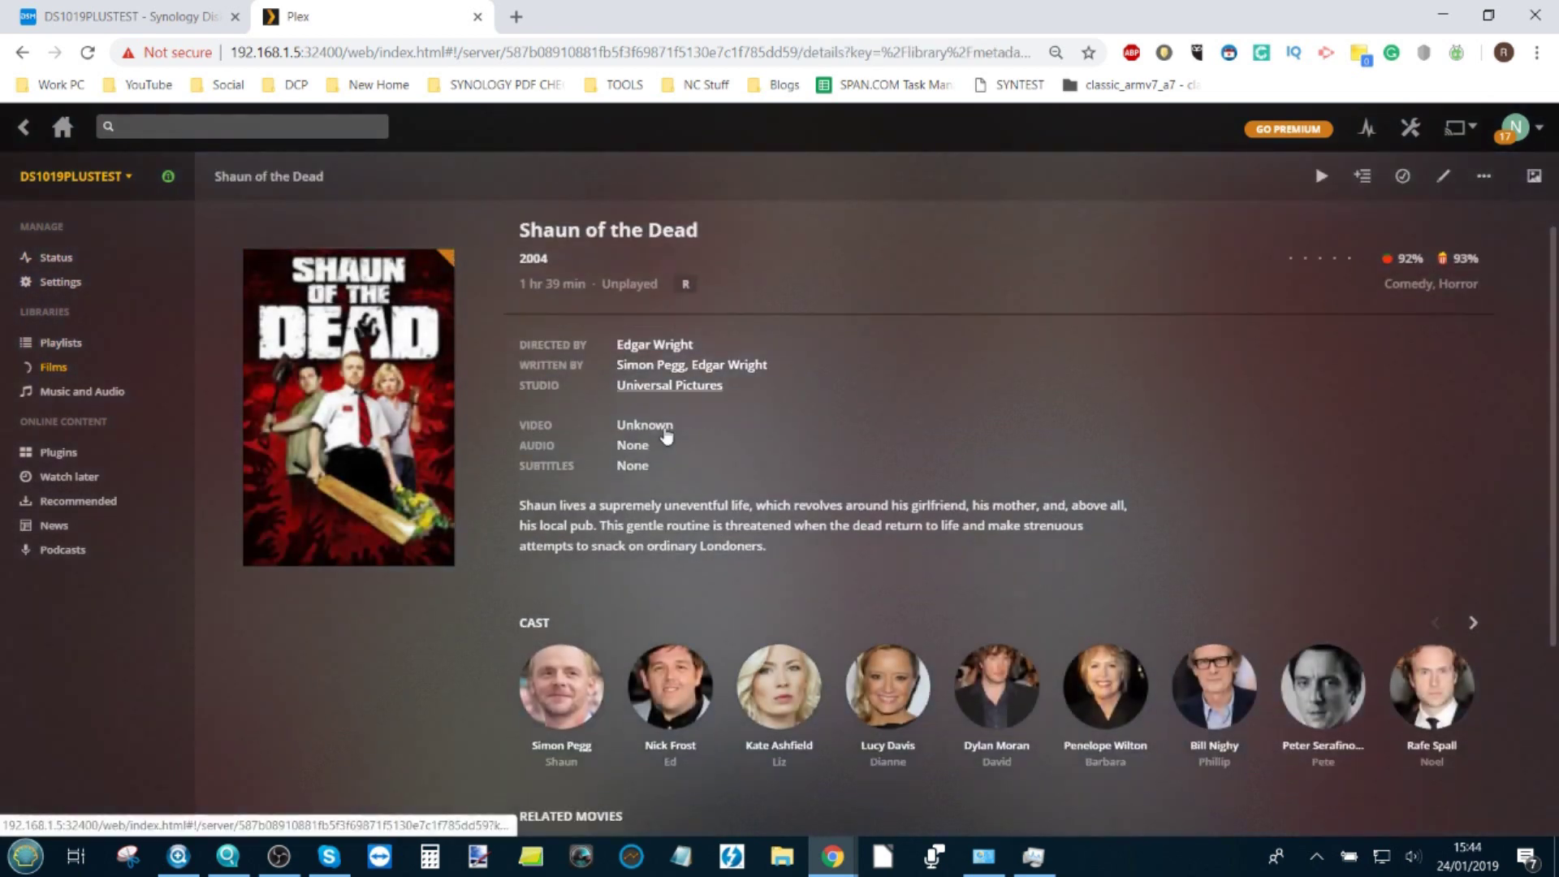
pyautogui.scroll(1, 780, 647)
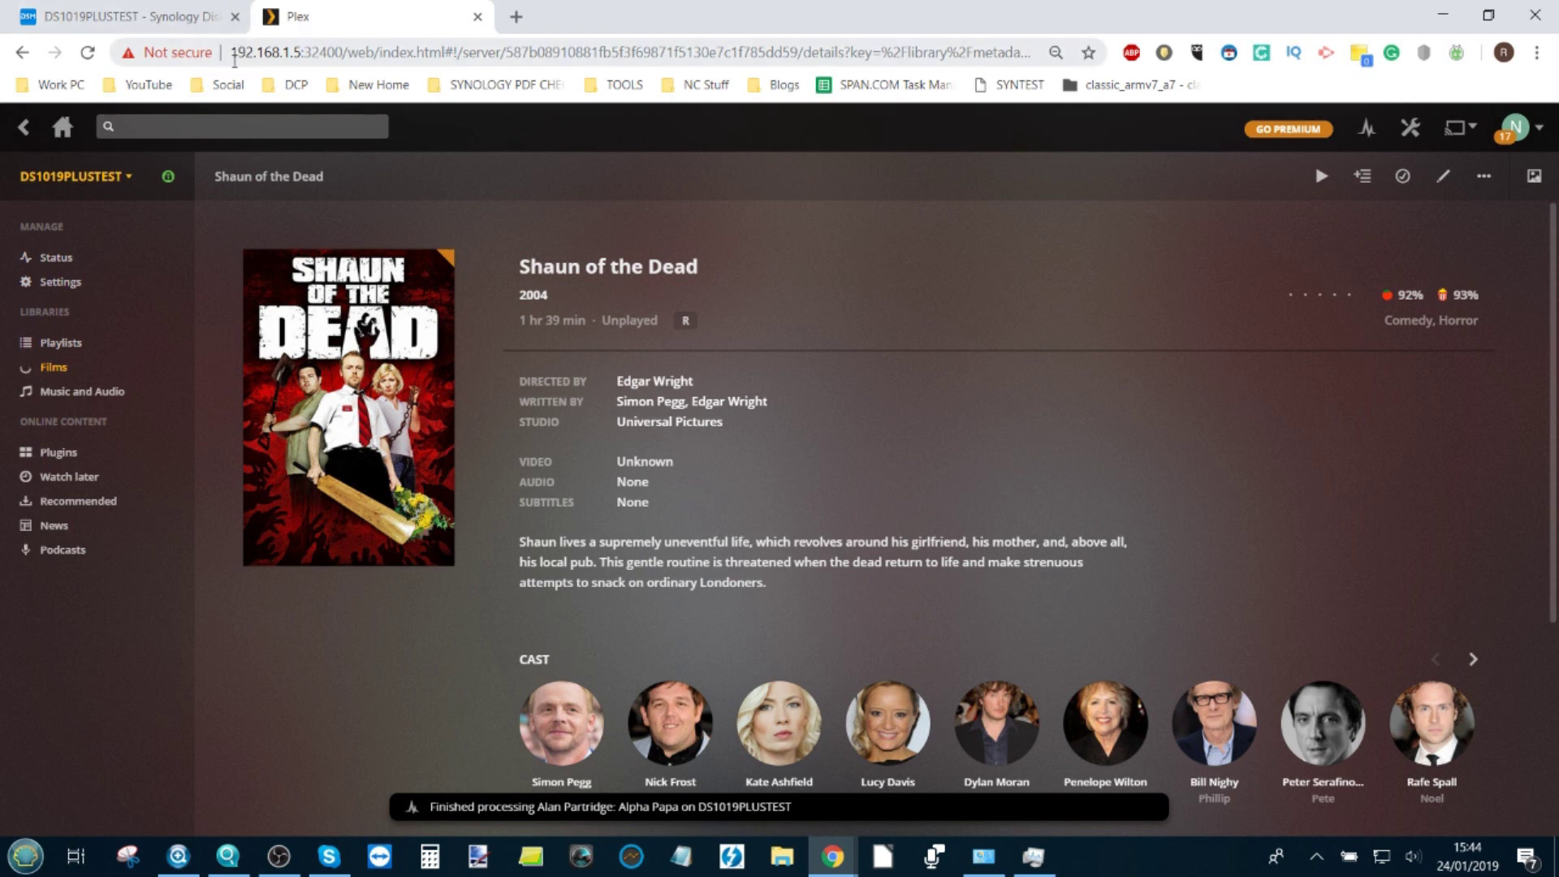
pyautogui.moveTo(231, 52); pyautogui.dragTo(334, 62)
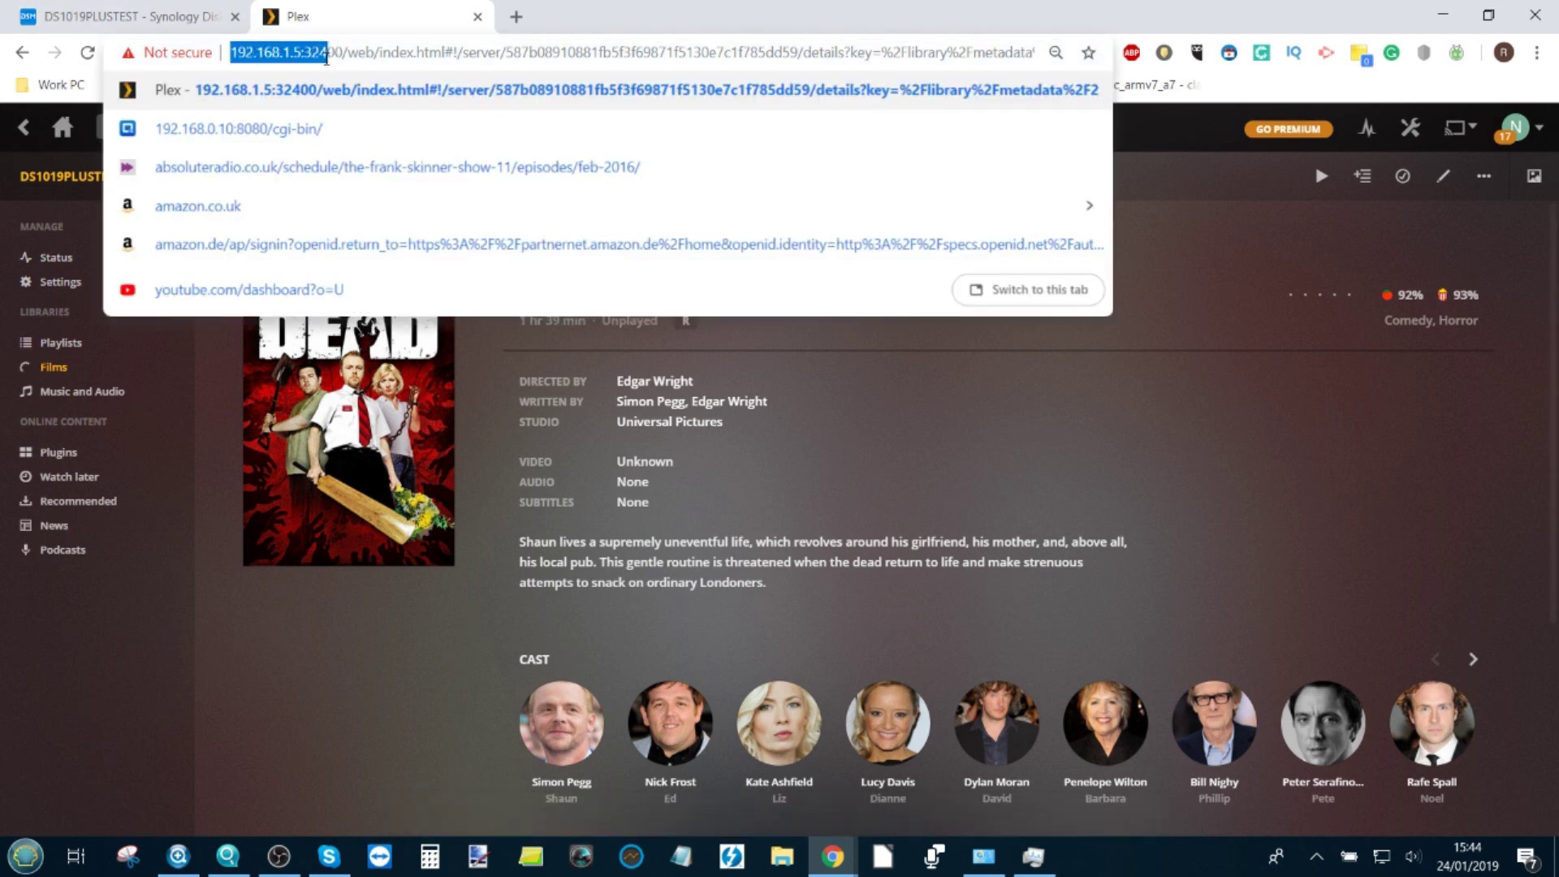
pyautogui.click(777, 401)
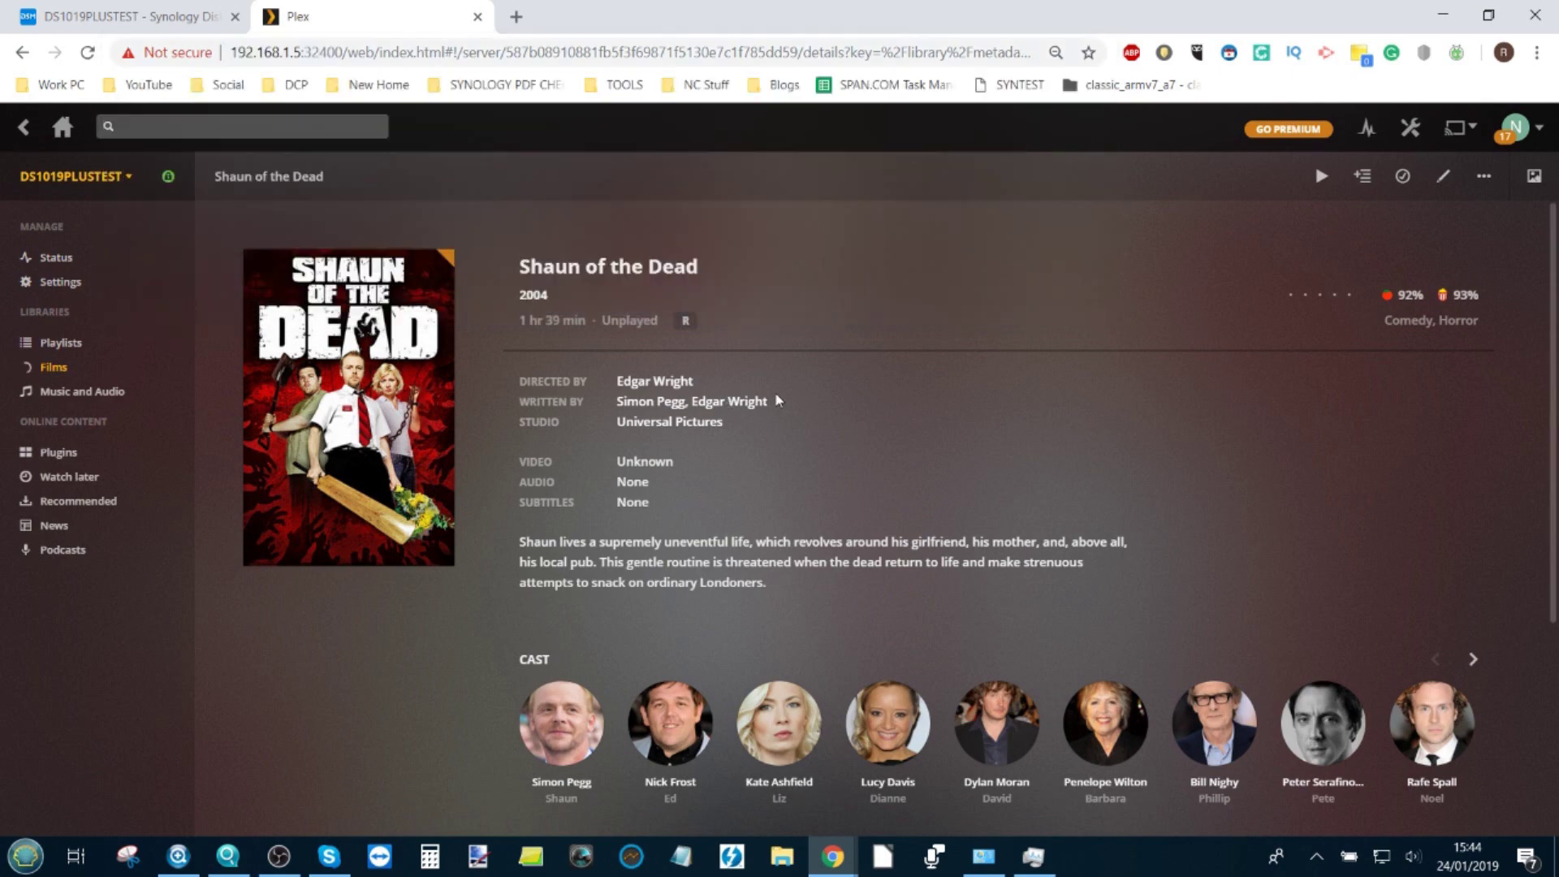
pyautogui.scroll(-4, 849, 337)
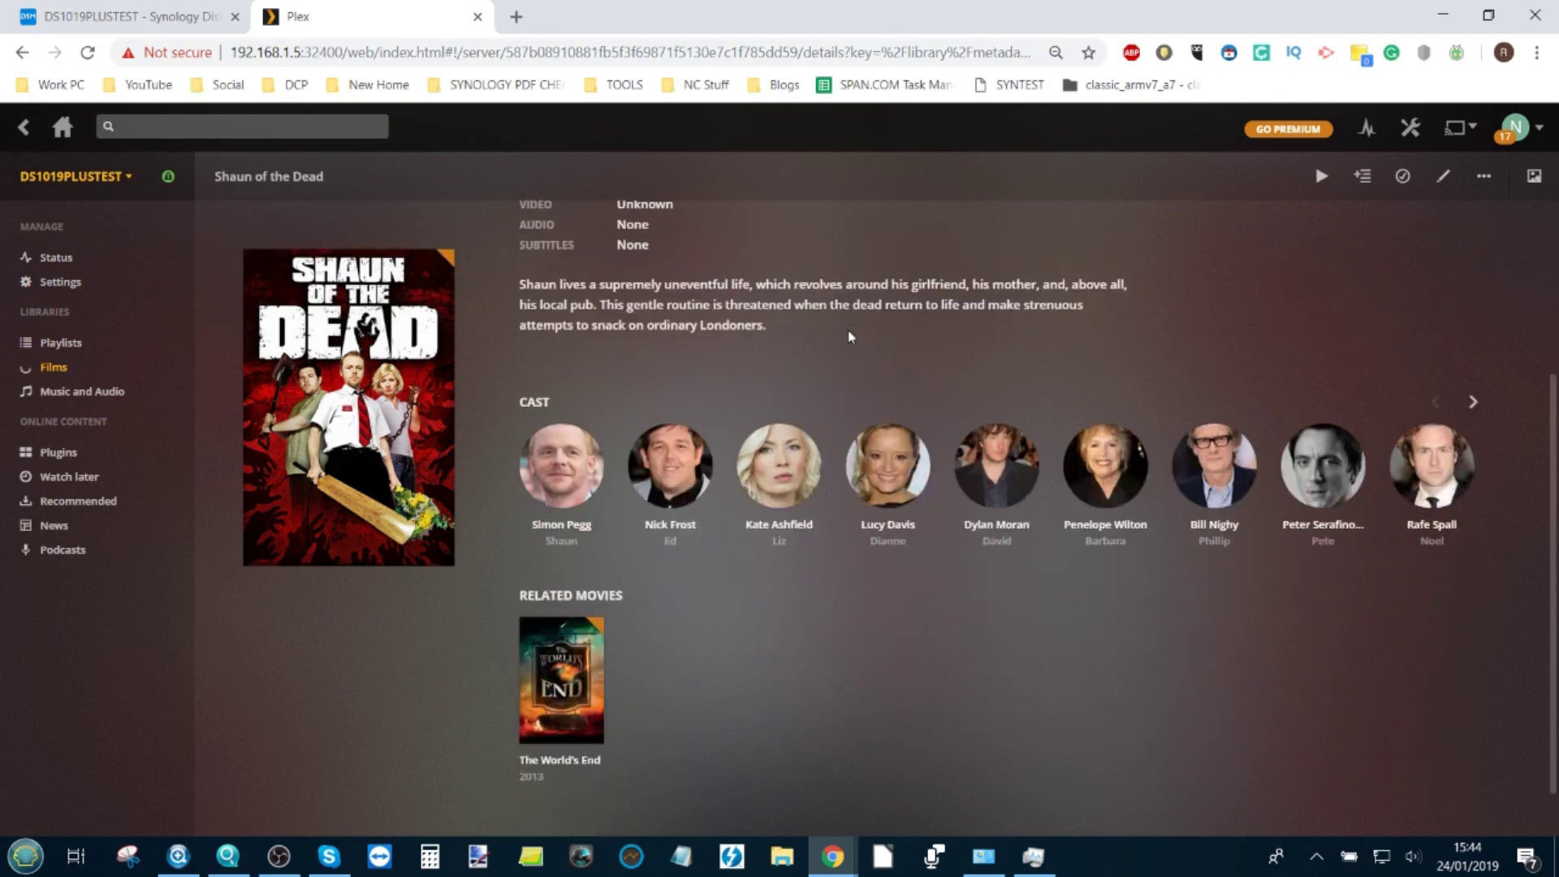
pyautogui.scroll(4, 848, 337)
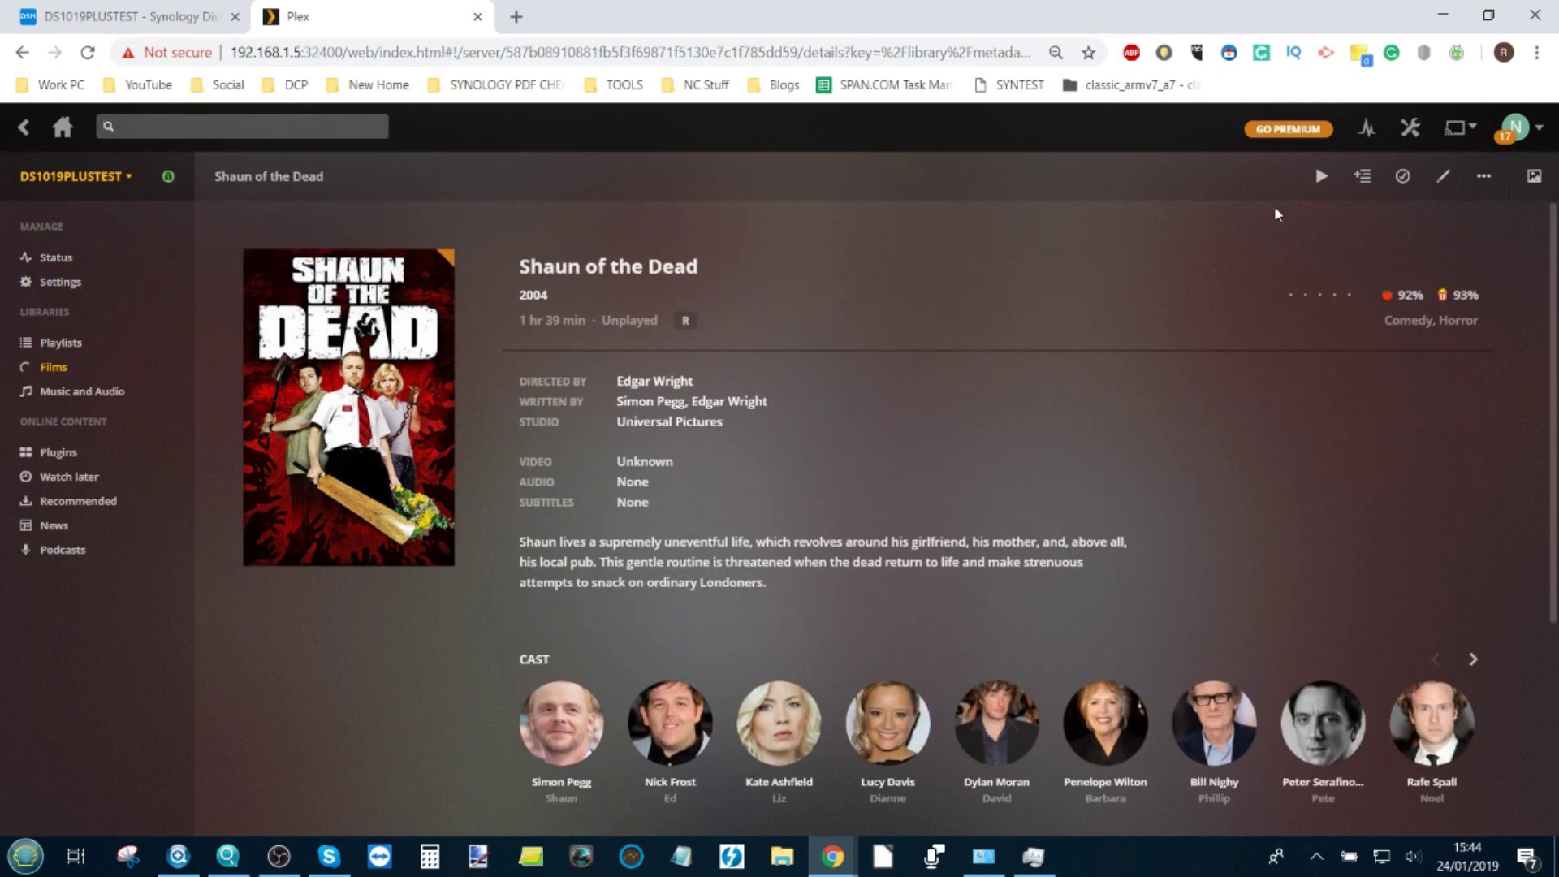
# Play Shaun of the Dead, switch the video to full screen and back, and minimise the player to its details page.
pyautogui.moveTo(350, 400)
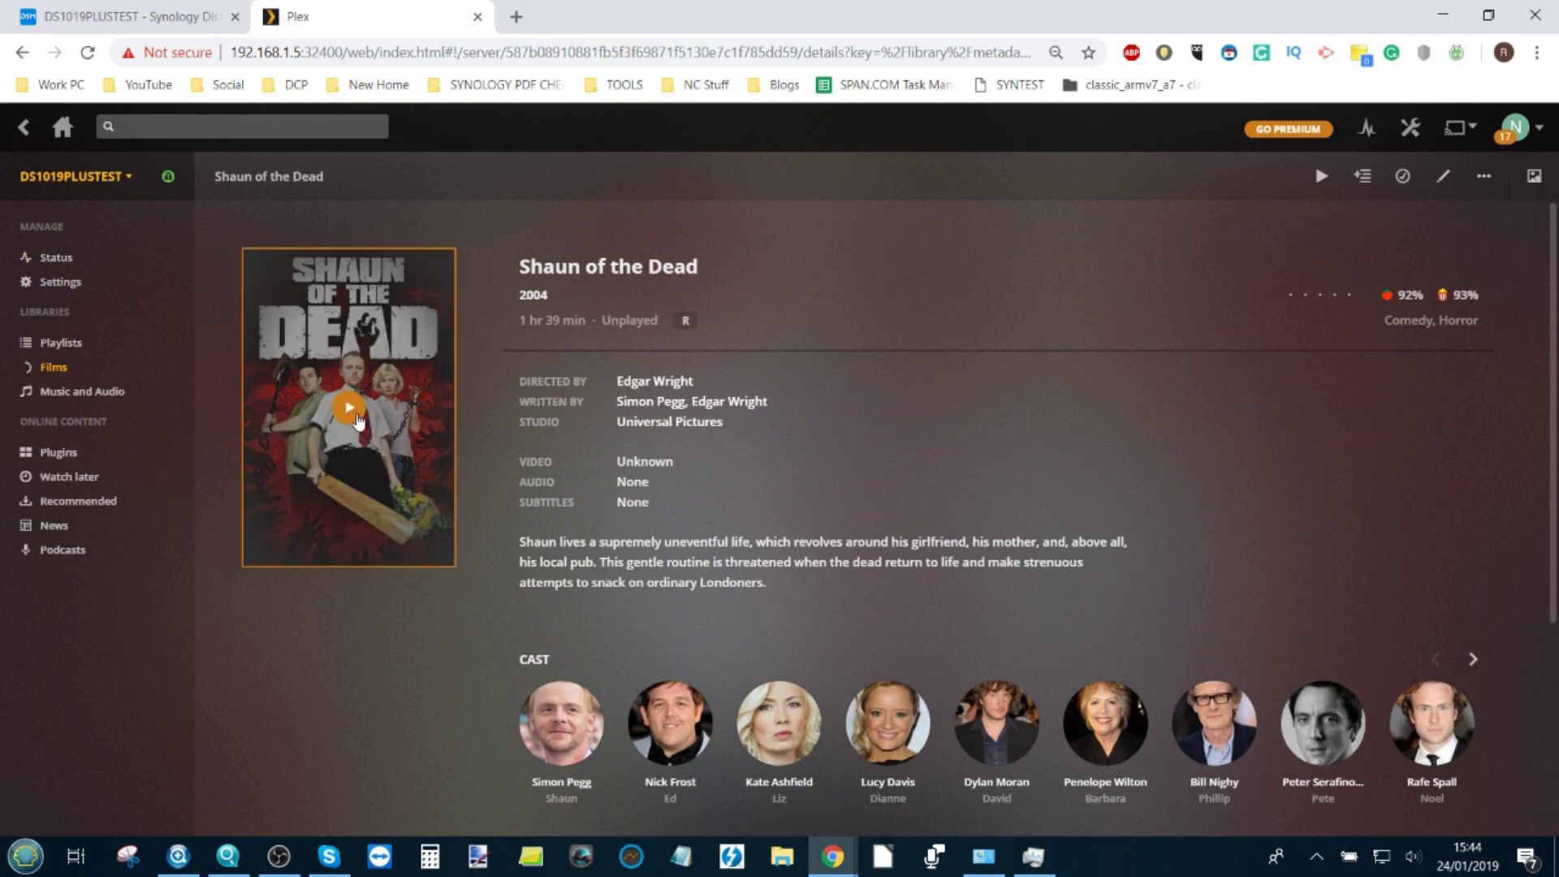
pyautogui.click(357, 419)
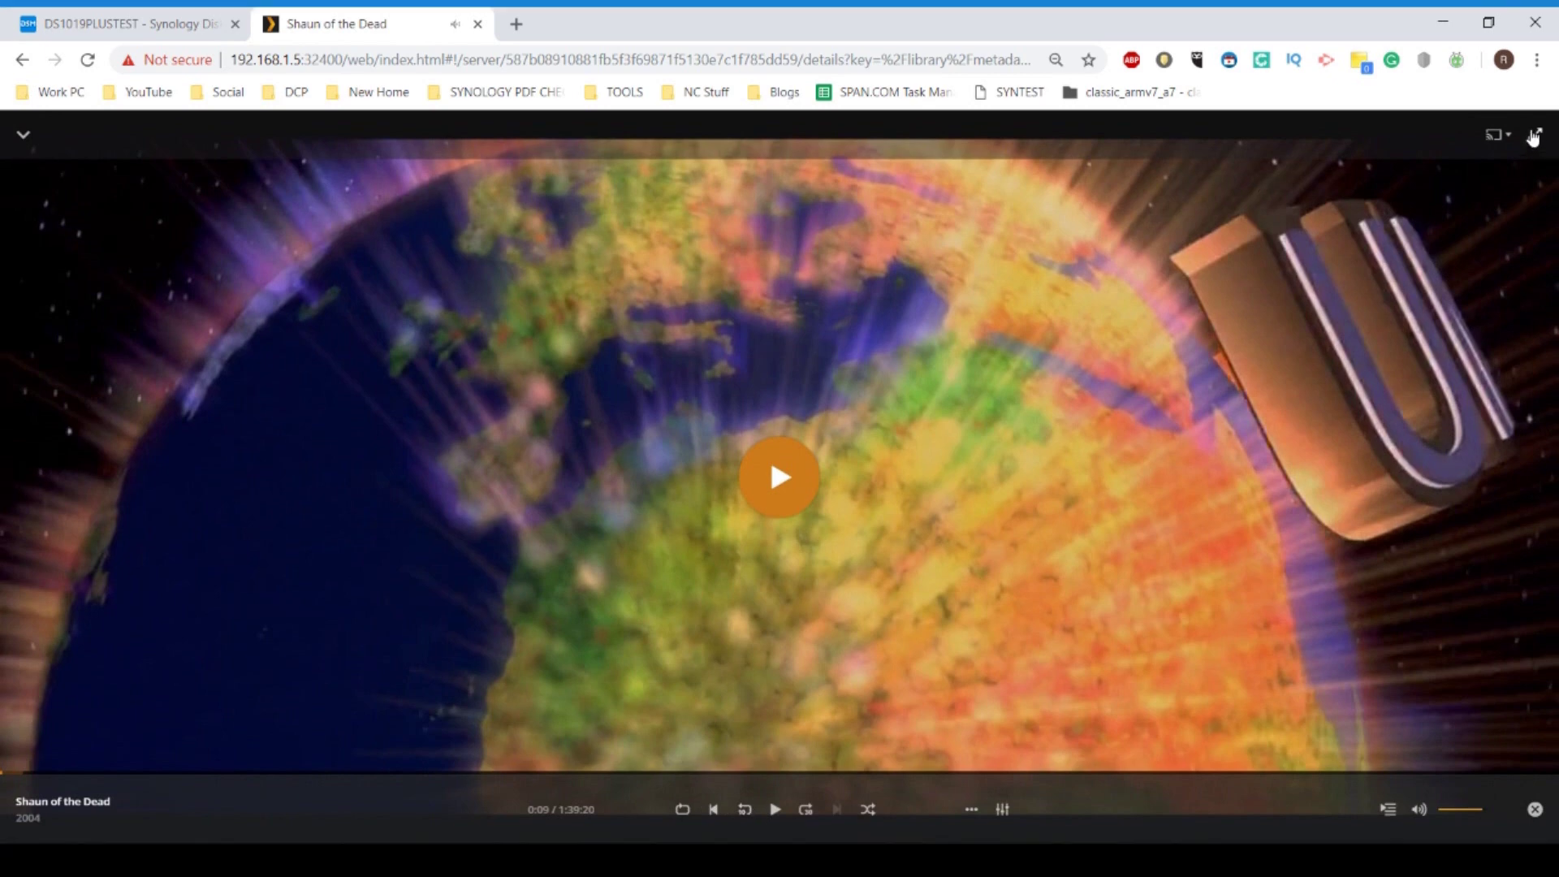
pyautogui.click(1535, 128)
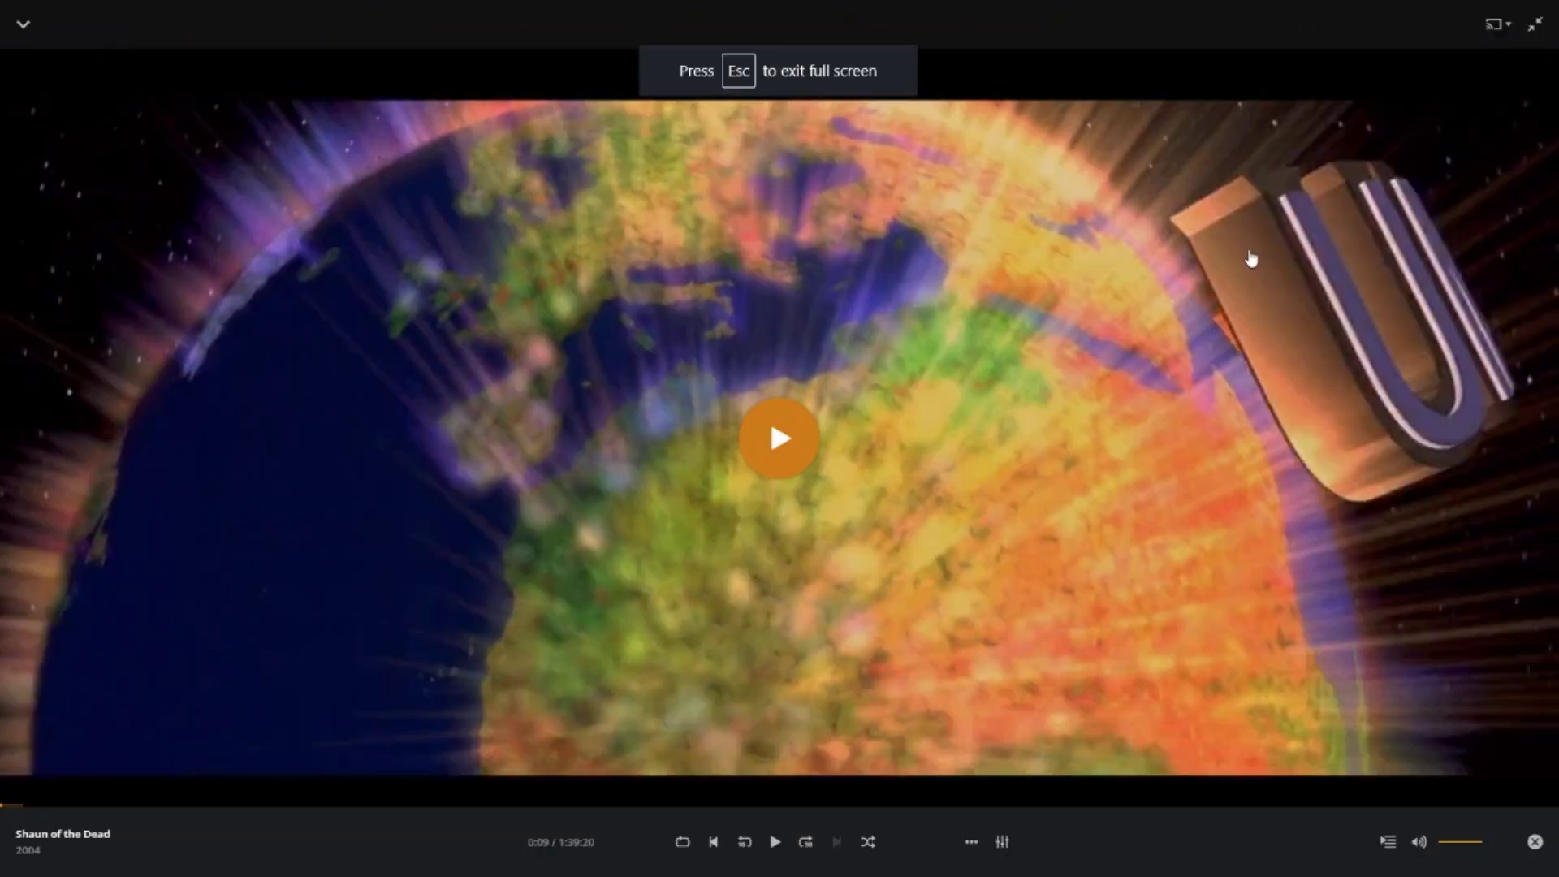
pyautogui.click(1535, 23)
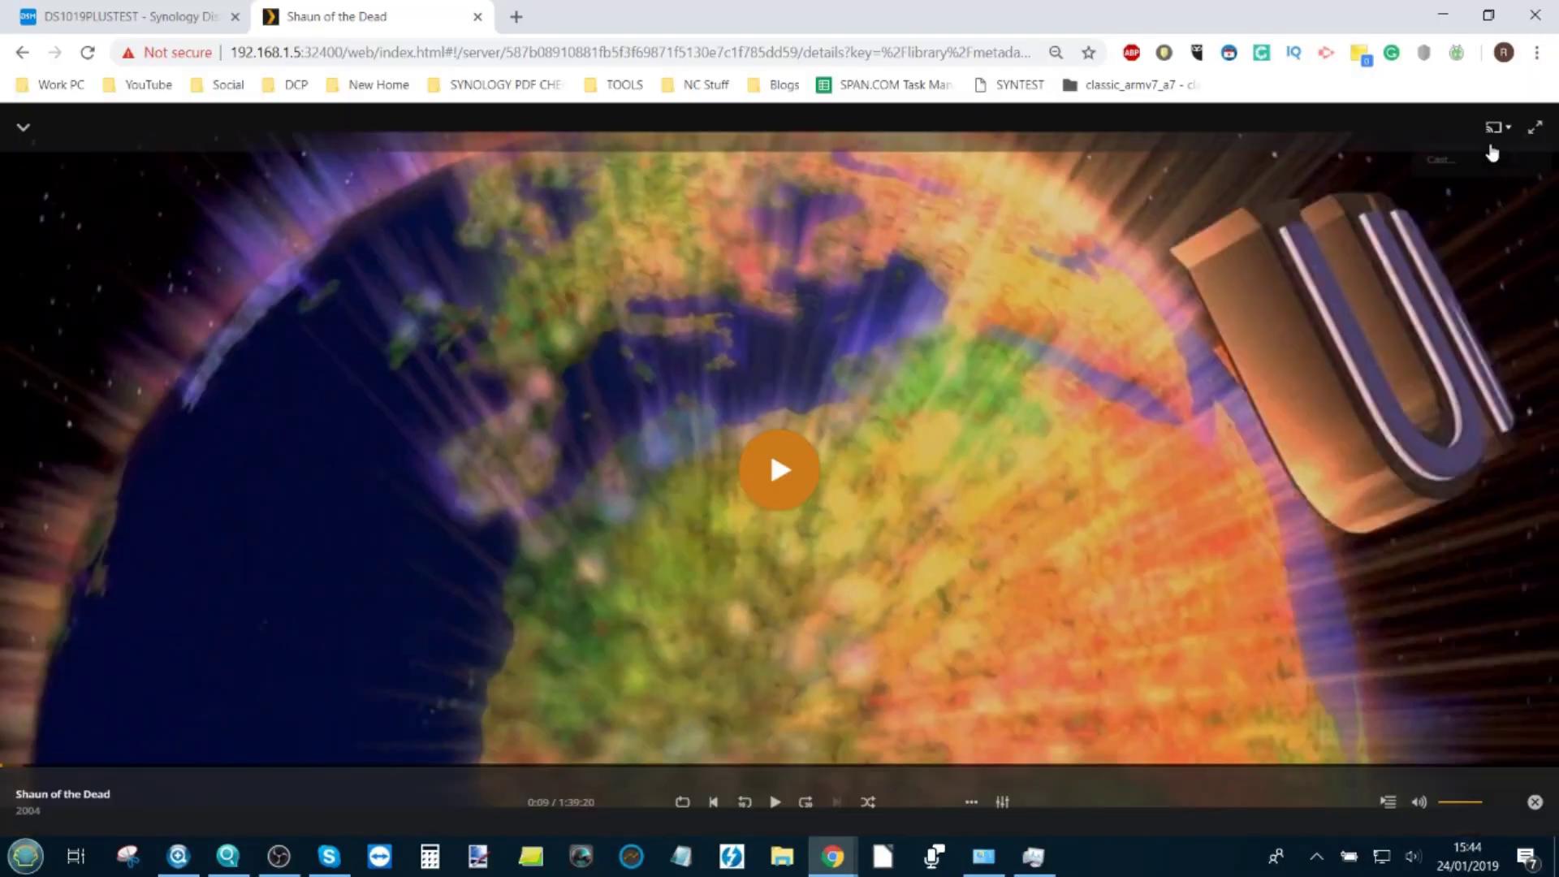
pyautogui.click(29, 137)
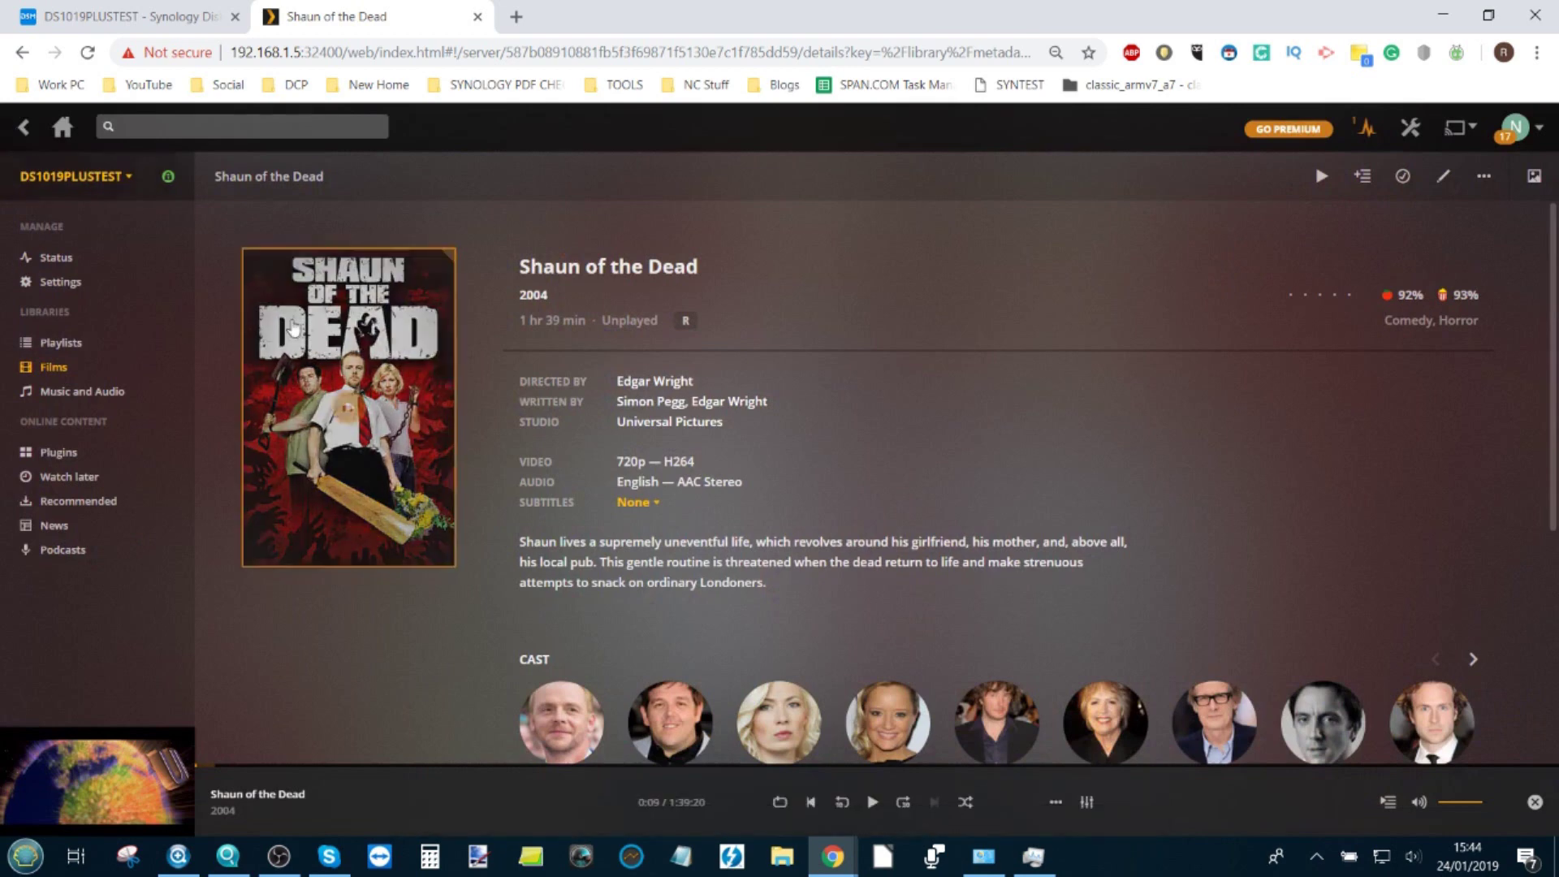
# Open the Oasis artist page in the Music and Audio library and dismiss the chat notification.
pyautogui.click(97, 397)
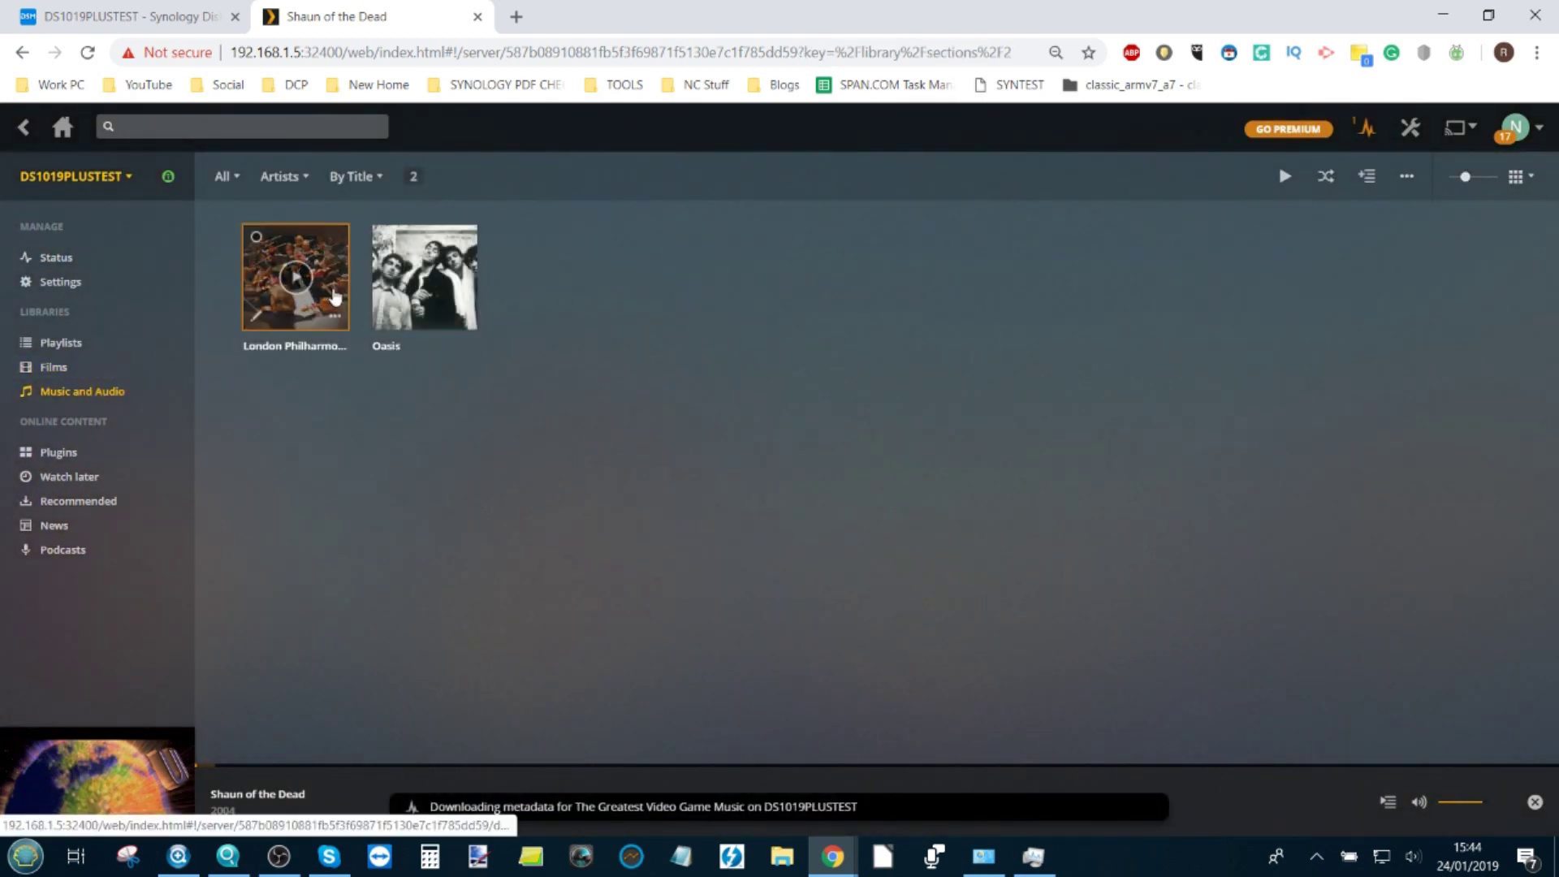
pyautogui.moveTo(448, 319)
pyautogui.click(474, 294)
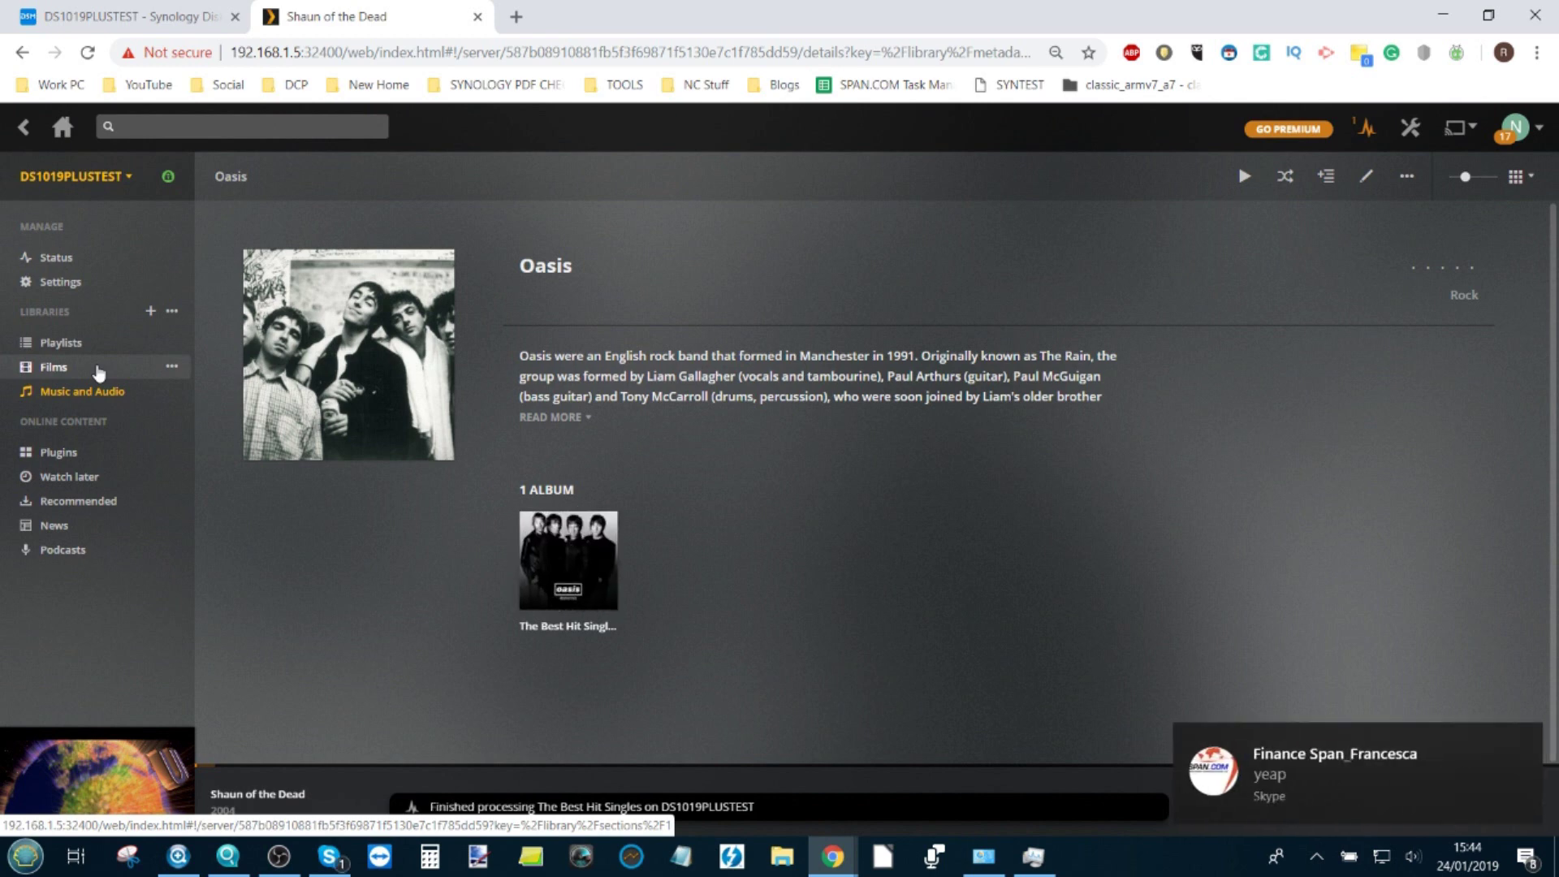
pyautogui.click(1534, 739)
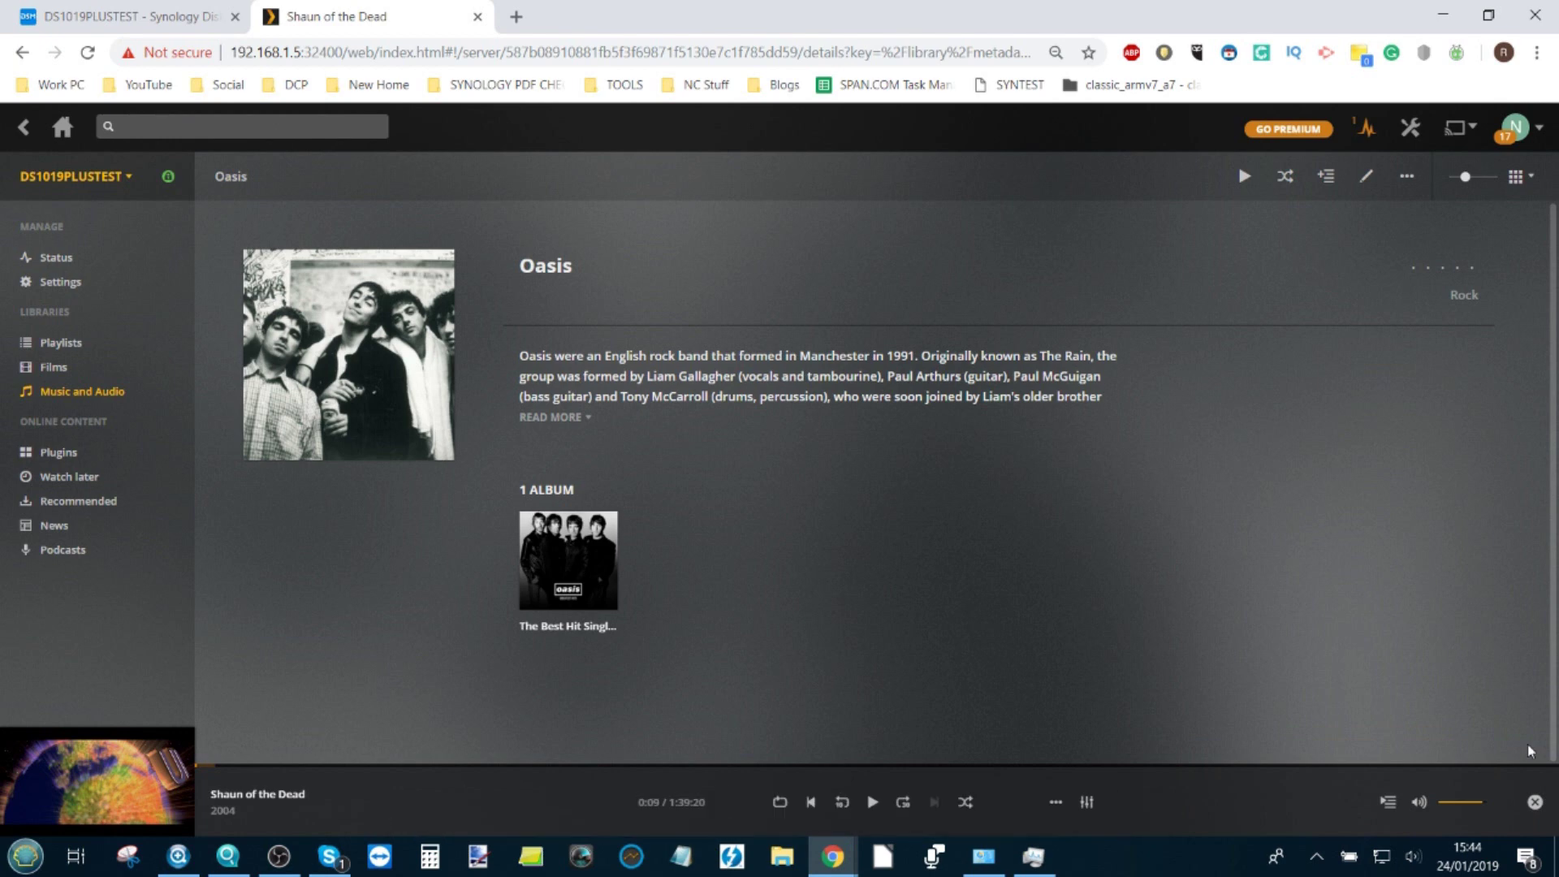